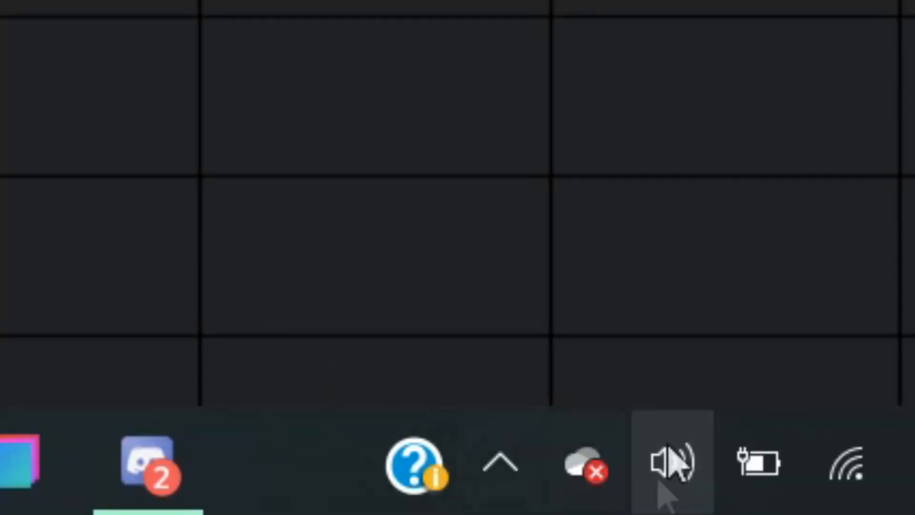
Step: Quit Discord from the hidden system tray icons
{"action": "left_click", "coordinate": [509, 436]}
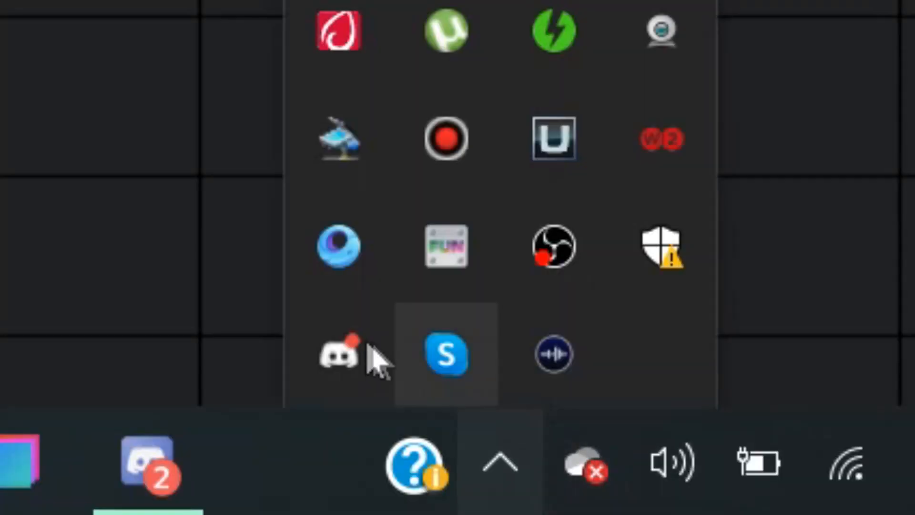
{"action": "right_click", "coordinate": [310, 384]}
{"action": "left_click", "coordinate": [560, 300]}
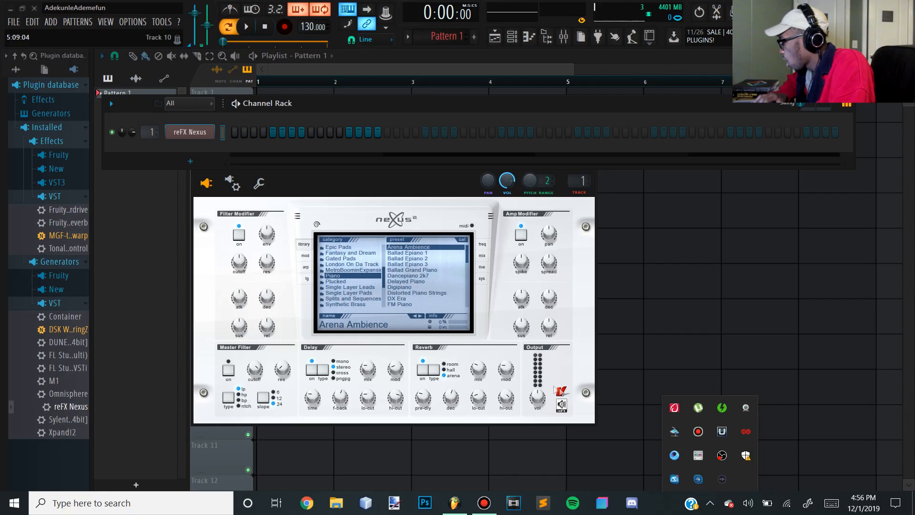
Step: Bring the reFX Nexus plugin window to the front and move it slightly lower, clear of the channel rack
{"action": "left_click", "coordinate": [451, 183]}
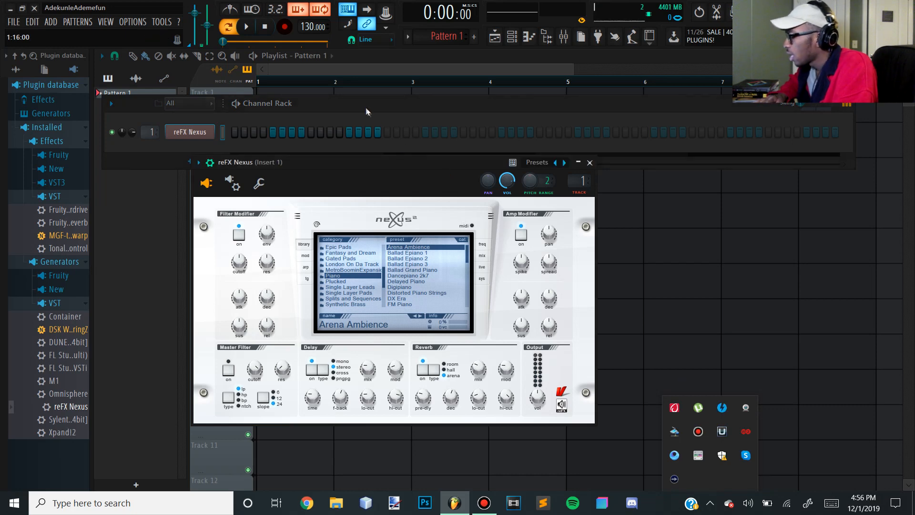
{"action": "left_click", "coordinate": [366, 119]}
{"action": "left_click", "coordinate": [362, 177]}
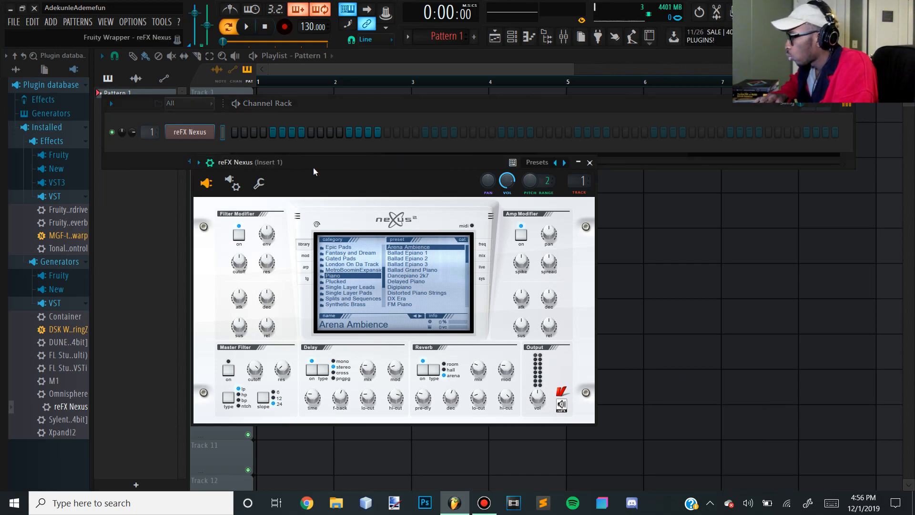
{"action": "left_click_drag", "start_coordinate": [350, 163], "coordinate": [353, 175]}
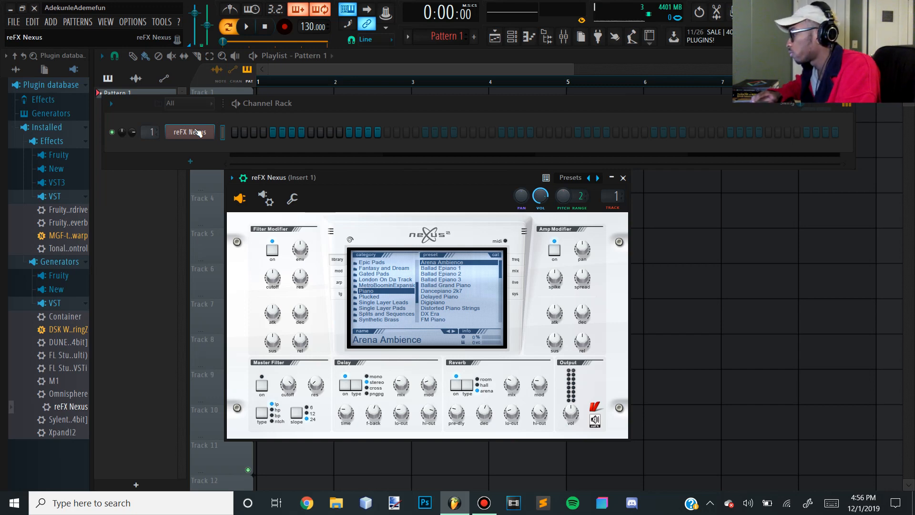
Step: Add a Sampler channel to the channel rack and move it above reFX Nexus
{"action": "left_click", "coordinate": [190, 161]}
{"action": "left_click", "coordinate": [218, 35]}
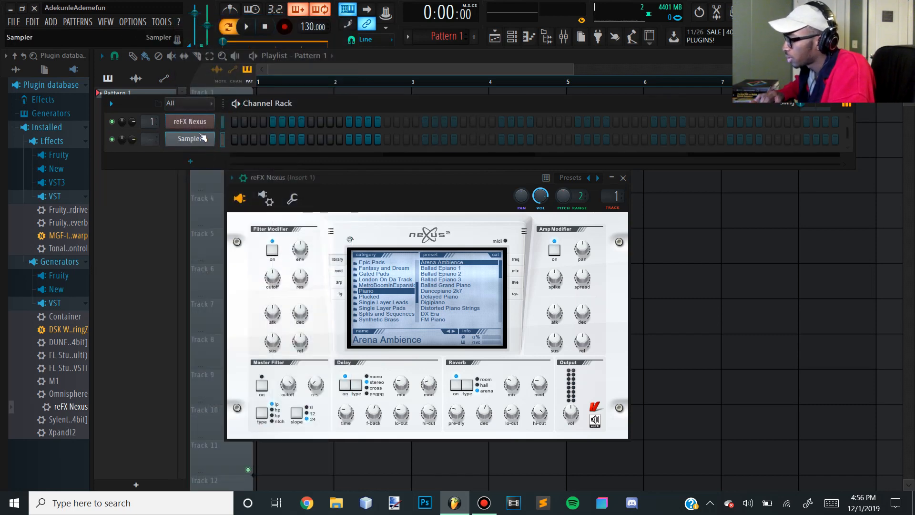
{"action": "left_click", "coordinate": [190, 161]}
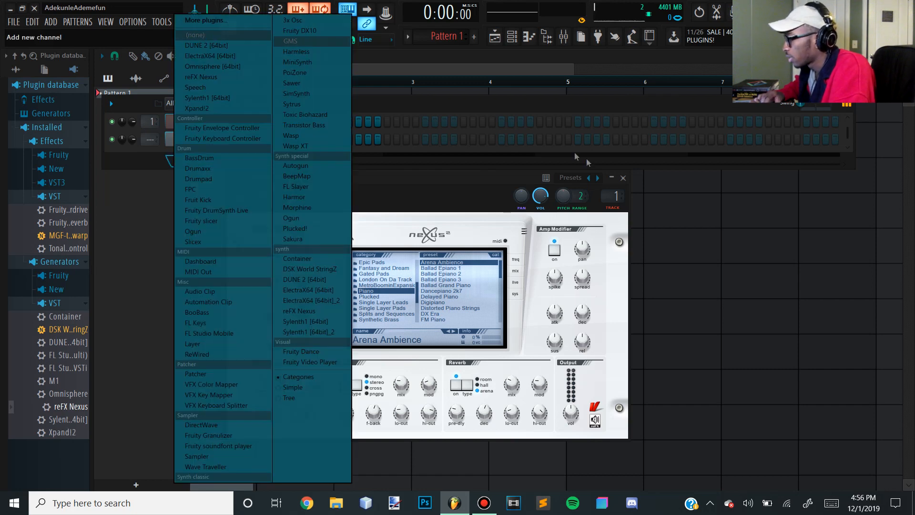
{"action": "left_click", "coordinate": [420, 93]}
{"action": "key", "text": "alt+Up"}
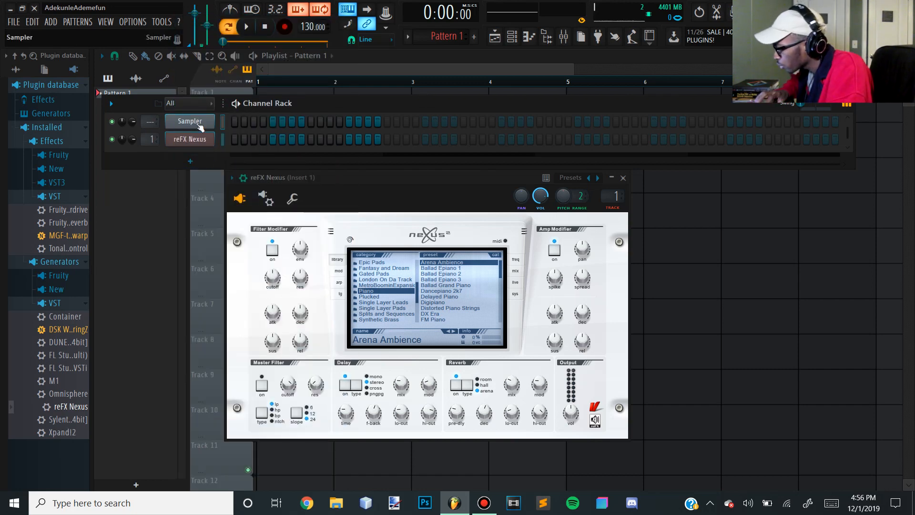
Step: Open the Sampler channel's piano roll
{"action": "left_click", "coordinate": [194, 121]}
{"action": "right_click", "coordinate": [195, 122]}
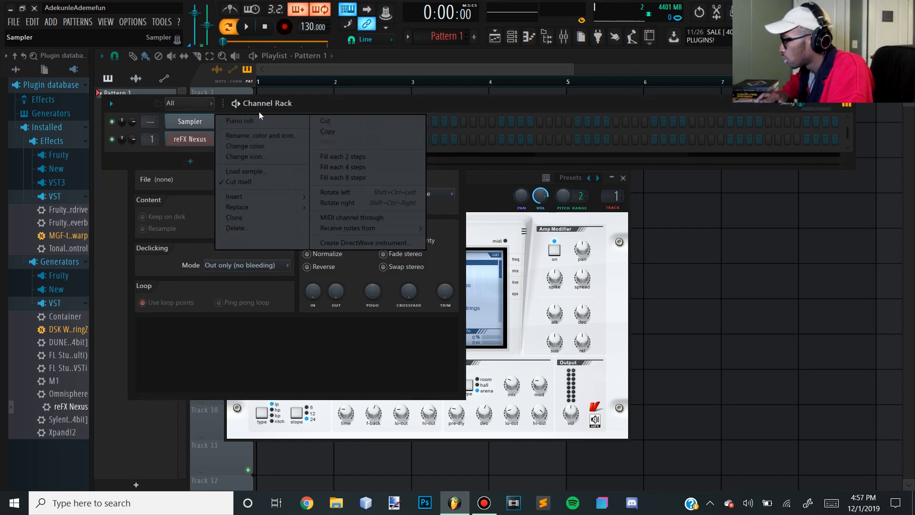
{"action": "left_click", "coordinate": [256, 122]}
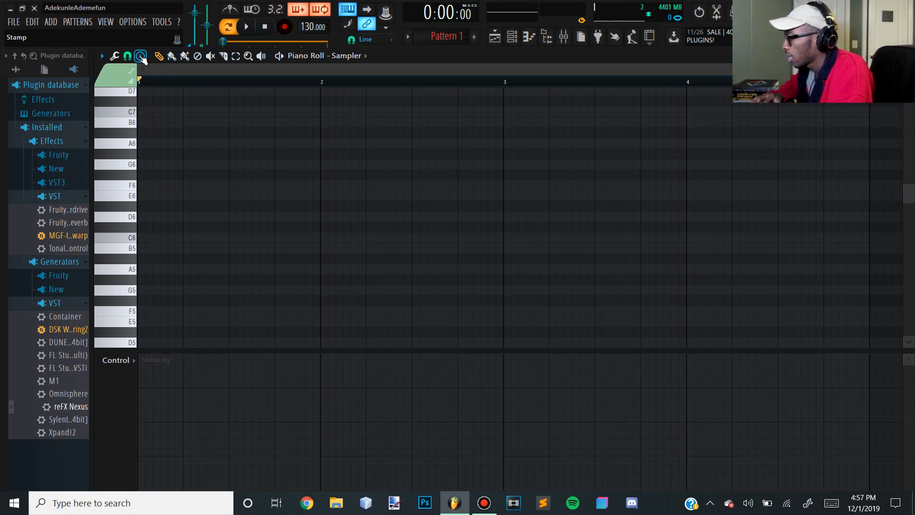
Step: Examine the melodic scales available as stamps and the scale highlighting options among the piano roll helpers
{"action": "left_click", "coordinate": [141, 56]}
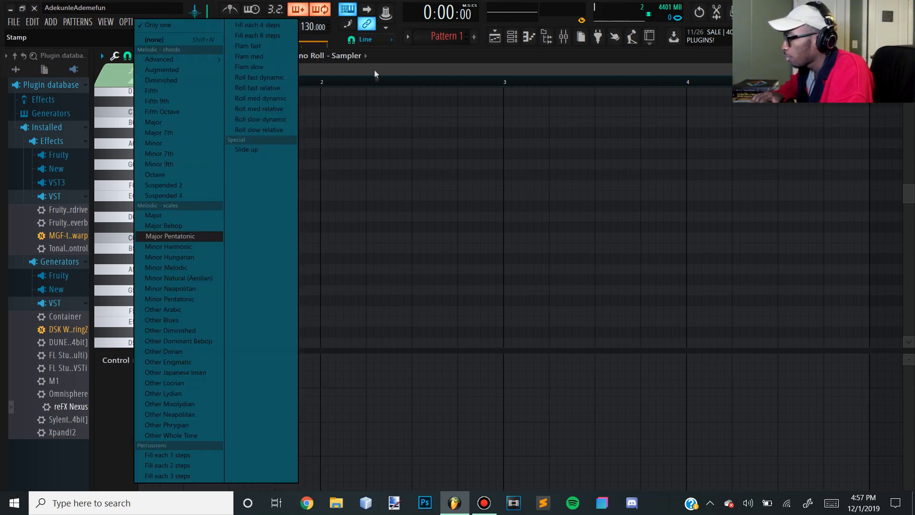
{"action": "key", "text": "Escape"}
{"action": "left_click", "coordinate": [101, 56]}
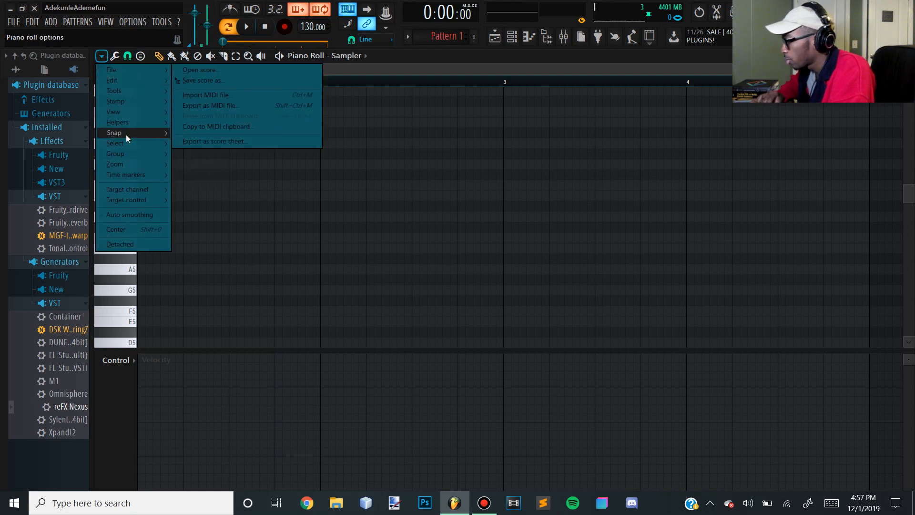
{"action": "mouse_move", "coordinate": [119, 122]}
{"action": "mouse_move", "coordinate": [237, 135]}
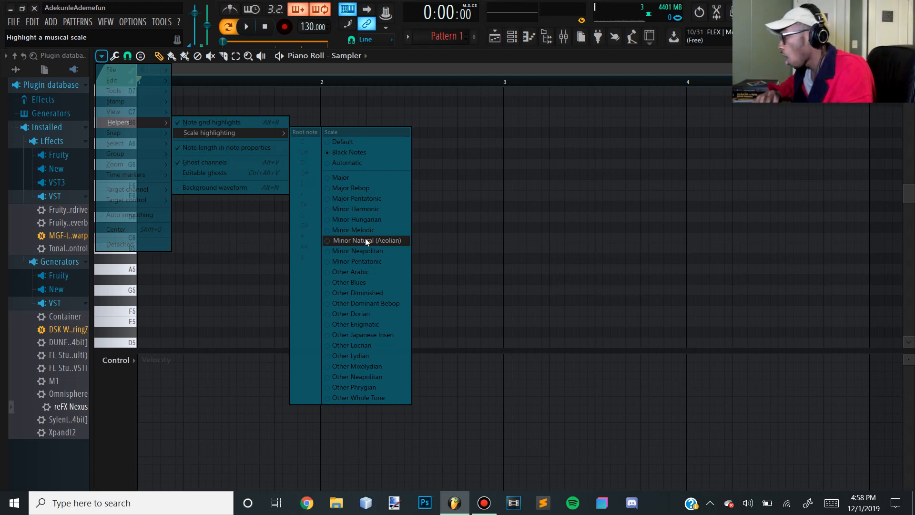
{"action": "left_click", "coordinate": [340, 179]}
{"action": "left_click_drag", "start_coordinate": [275, 152], "coordinate": [275, 161]}
{"action": "right_click", "coordinate": [286, 165]}
Step: Stamp a melodic Major scale from C7 at the start of bar 1 and lengthen its notes to one bar
{"action": "scroll", "coordinate": [288, 153], "scroll_direction": "up", "scroll_amount": 10}
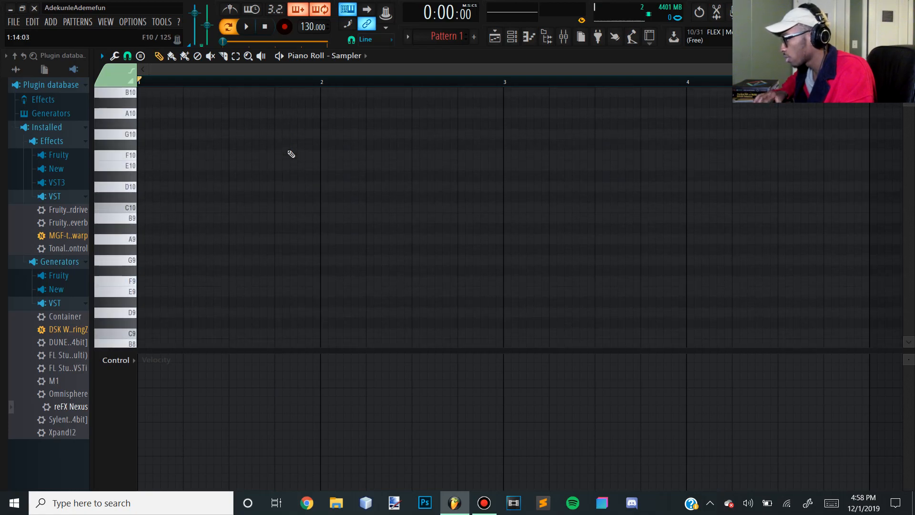
{"action": "left_click", "coordinate": [140, 56]}
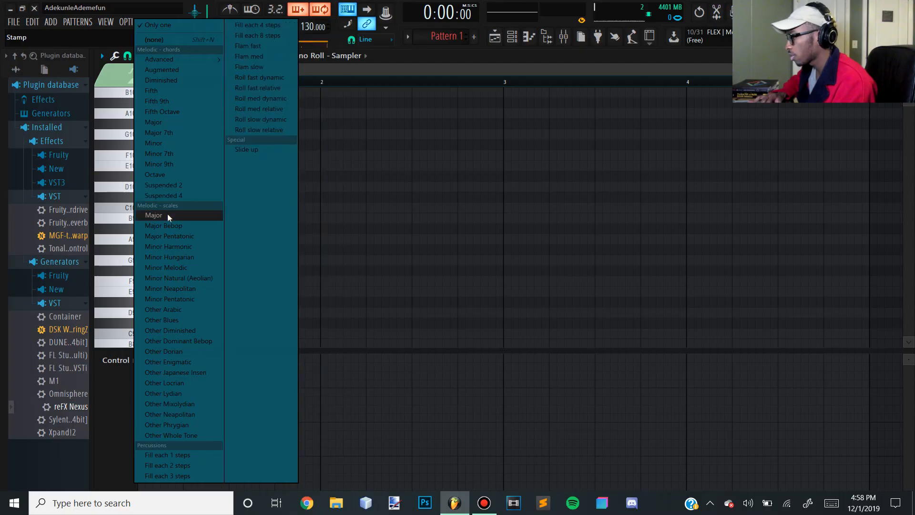
{"action": "left_click", "coordinate": [167, 214]}
{"action": "mouse_move", "coordinate": [172, 196]}
{"action": "left_mouse_down"}
{"action": "mouse_move", "coordinate": [126, 208]}
{"action": "mouse_move", "coordinate": [157, 312]}
{"action": "mouse_move", "coordinate": [171, 206]}
{"action": "mouse_move", "coordinate": [57, 445]}
{"action": "mouse_move", "coordinate": [132, 172]}
{"action": "mouse_move", "coordinate": [73, 288]}
{"action": "mouse_move", "coordinate": [138, 253]}
{"action": "mouse_move", "coordinate": [142, 287]}
{"action": "mouse_move", "coordinate": [130, 288]}
{"action": "left_mouse_up"}
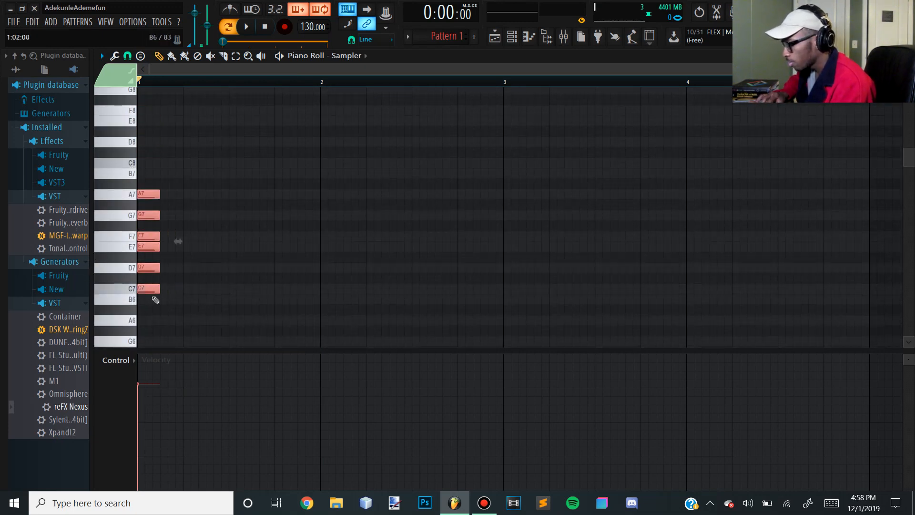
{"action": "mouse_move", "coordinate": [159, 290]}
{"action": "left_mouse_down"}
{"action": "mouse_move", "coordinate": [289, 305]}
{"action": "mouse_move", "coordinate": [341, 298]}
{"action": "mouse_move", "coordinate": [322, 299]}
{"action": "left_mouse_up"}
Step: Copy the one-bar scale to the octaves starting on C4, C5, C6 and C8, then deselect the notes
{"action": "left_click_drag", "start_coordinate": [139, 288], "coordinate": [115, 224]}
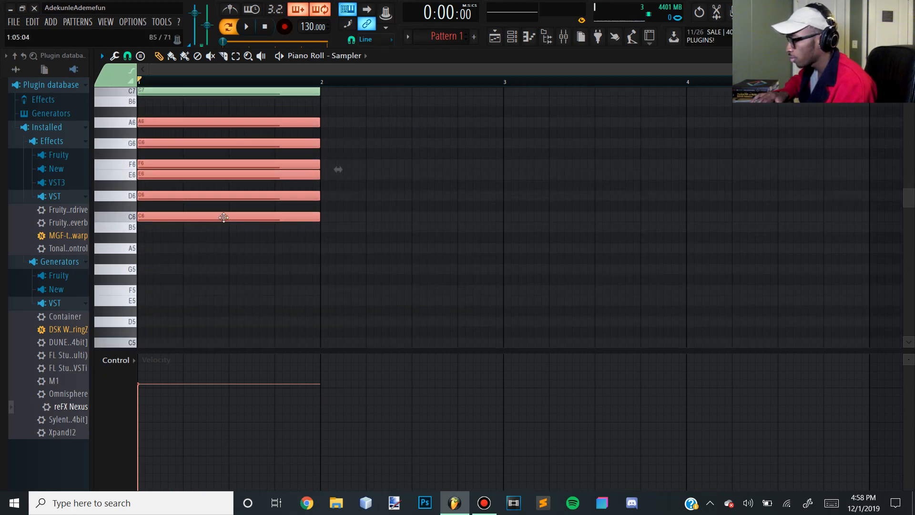
{"action": "left_click_drag", "start_coordinate": [153, 220], "coordinate": [149, 260]}
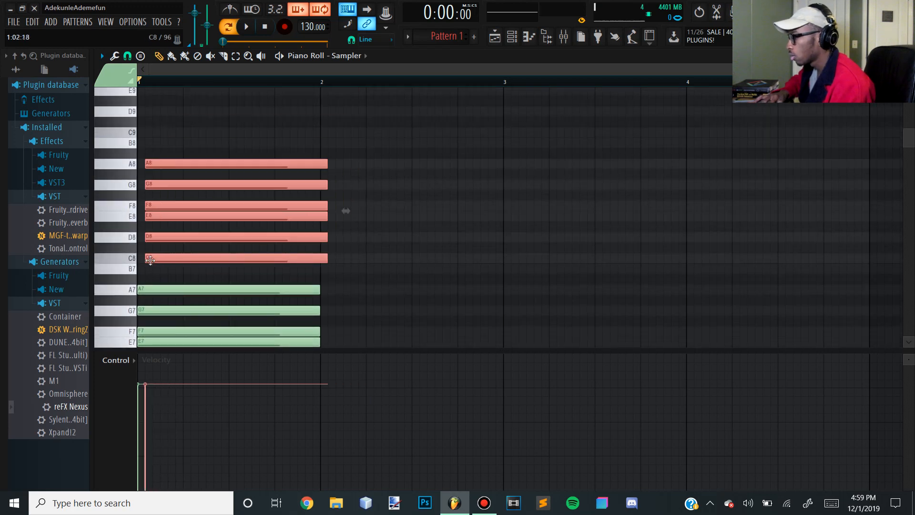
{"action": "left_click_drag", "start_coordinate": [229, 258], "coordinate": [138, 286]}
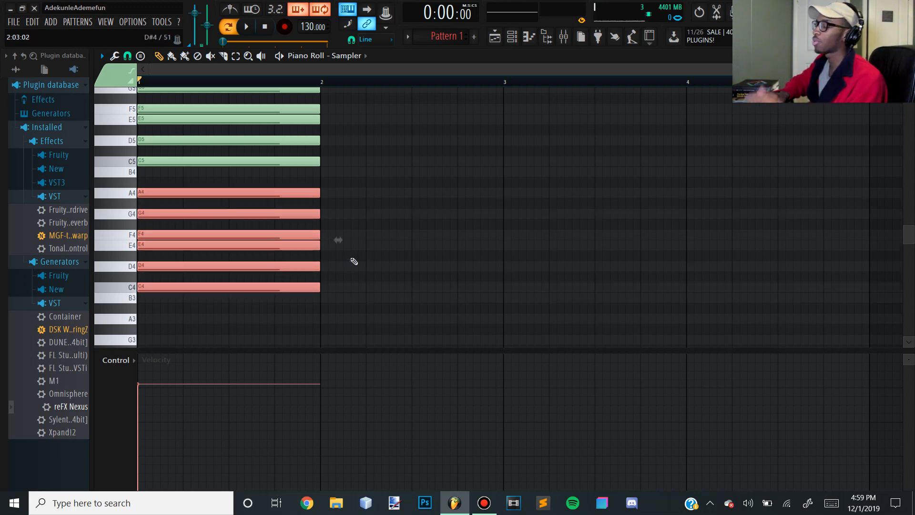
{"action": "key", "text": "ctrl+d"}
{"action": "scroll", "coordinate": [524, 157], "scroll_direction": "down", "scroll_amount": 6}
{"action": "scroll", "coordinate": [523, 156], "scroll_direction": "up", "scroll_amount": 6}
{"action": "scroll", "coordinate": [524, 153], "scroll_direction": "up", "scroll_amount": 3}
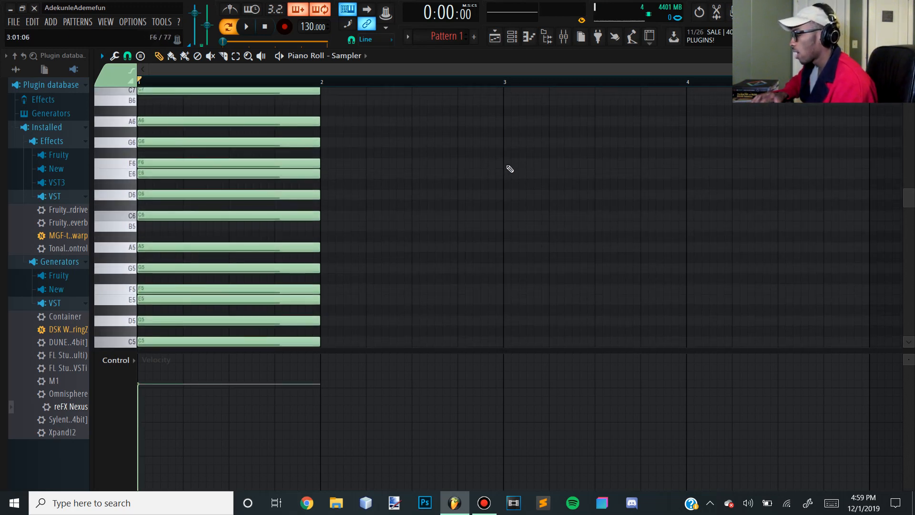
Step: Select all the scale notes, lengthen them to two bars and clear the selection
{"action": "key", "text": "ctrl+a"}
{"action": "left_click_drag", "start_coordinate": [315, 178], "coordinate": [507, 210]}
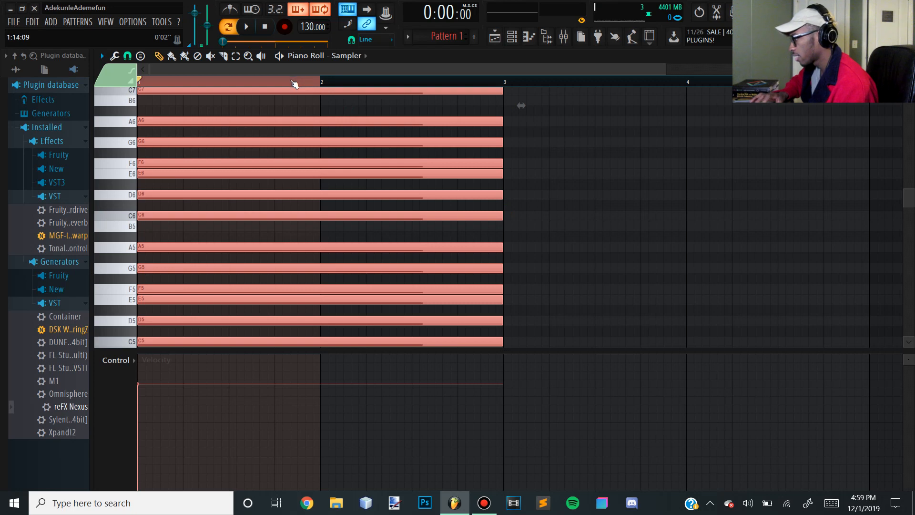
{"action": "left_click", "coordinate": [295, 84]}
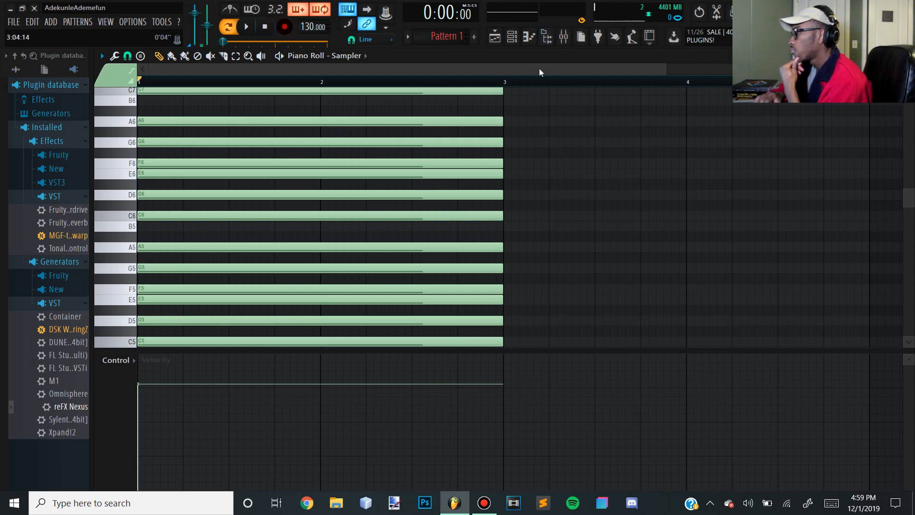
Step: Transpose all the scale notes so that the pattern forms an F major scale
{"action": "scroll", "coordinate": [514, 255], "scroll_direction": "up", "scroll_amount": 15}
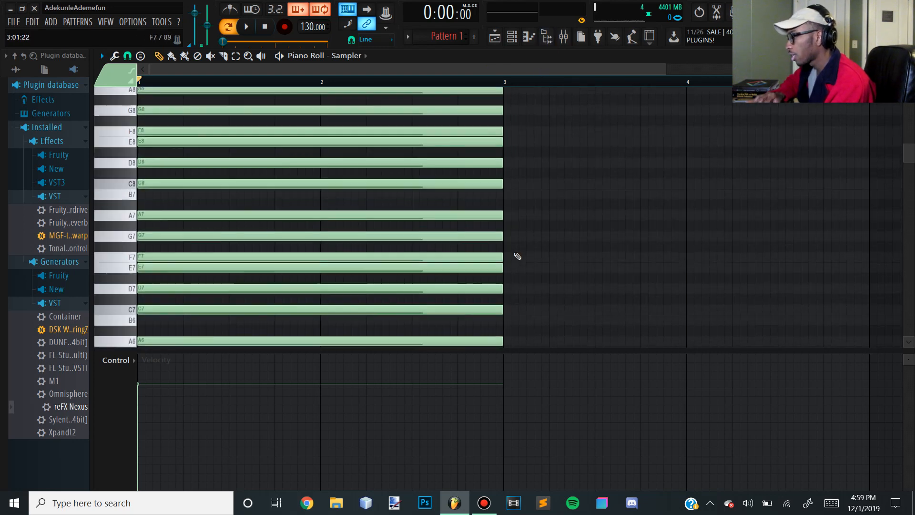
{"action": "scroll", "coordinate": [517, 256], "scroll_direction": "down", "scroll_amount": 20}
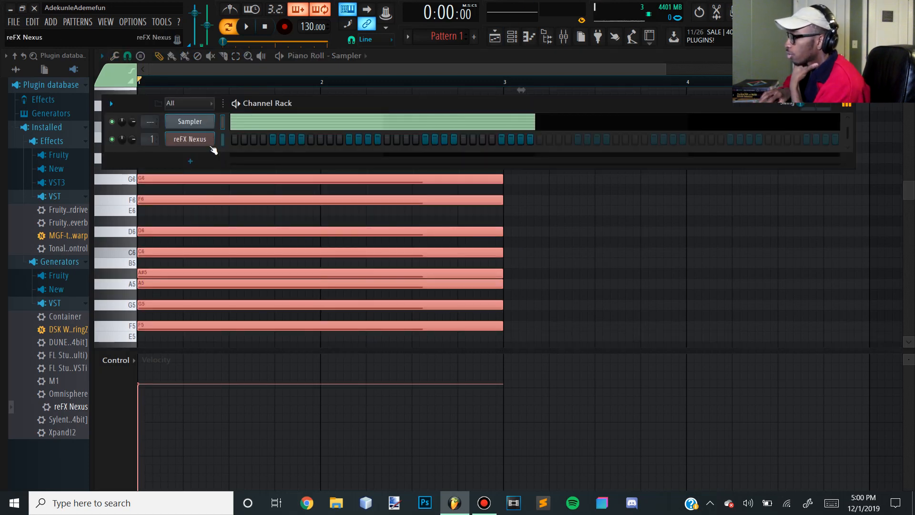
Step: Open the reFX Nexus channel's piano roll with the Sampler's scale notes as the background guide
{"action": "right_click", "coordinate": [211, 147]}
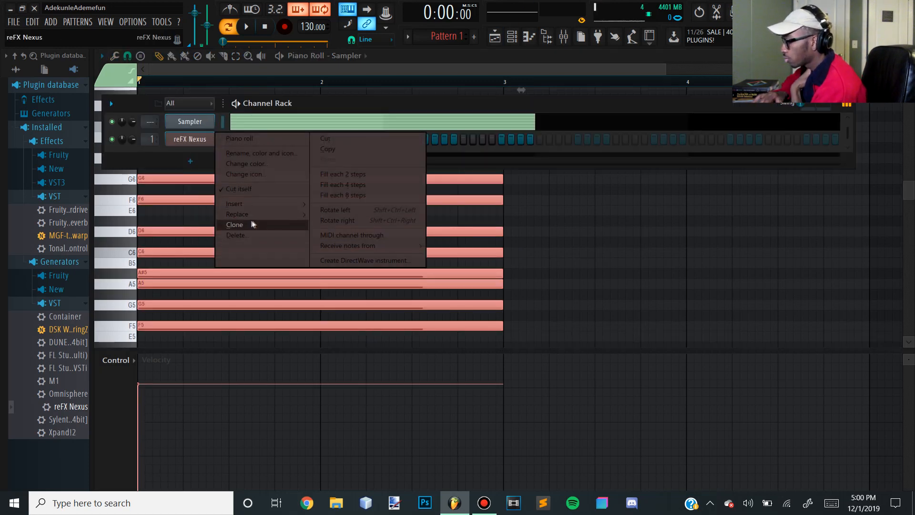
{"action": "left_click", "coordinate": [224, 138]}
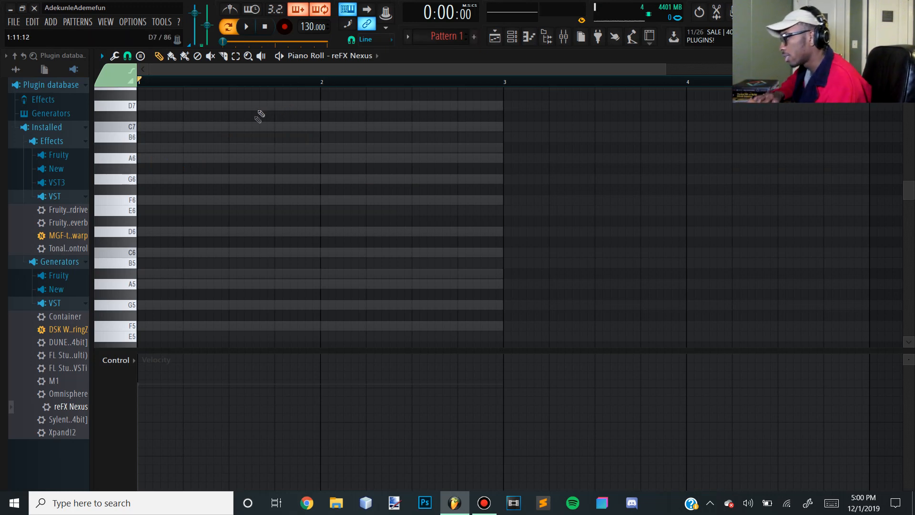
{"action": "scroll", "coordinate": [258, 118], "scroll_direction": "up", "scroll_amount": 4}
{"action": "scroll", "coordinate": [258, 118], "scroll_direction": "down", "scroll_amount": 3}
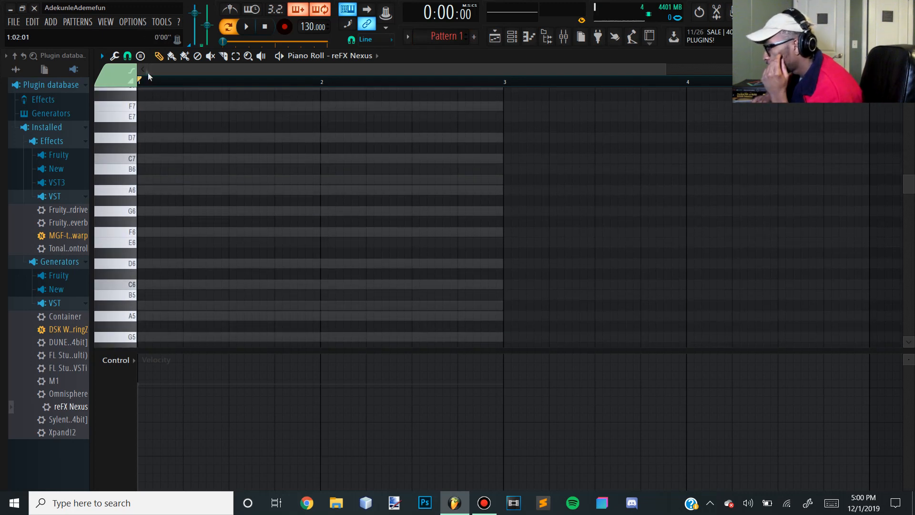
Step: Turn the ghost channels helper off and back on in the reFX Nexus piano roll
{"action": "left_click", "coordinate": [115, 56]}
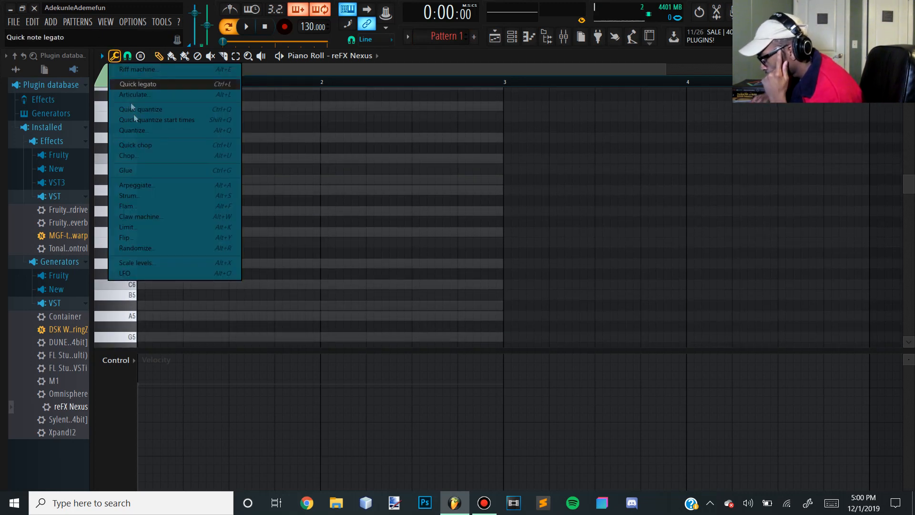
{"action": "left_click", "coordinate": [102, 56]}
{"action": "mouse_move", "coordinate": [130, 125]}
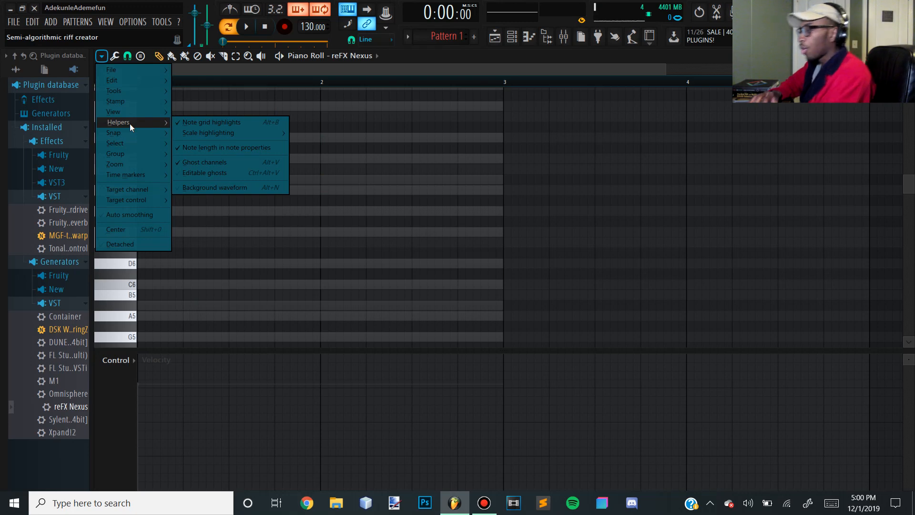
{"action": "left_click", "coordinate": [191, 164]}
{"action": "left_click", "coordinate": [102, 56]}
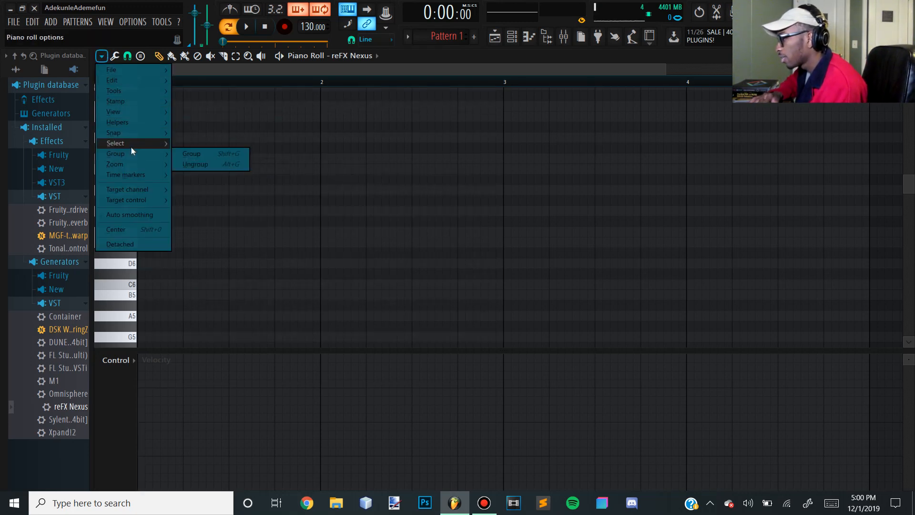
{"action": "mouse_move", "coordinate": [153, 122]}
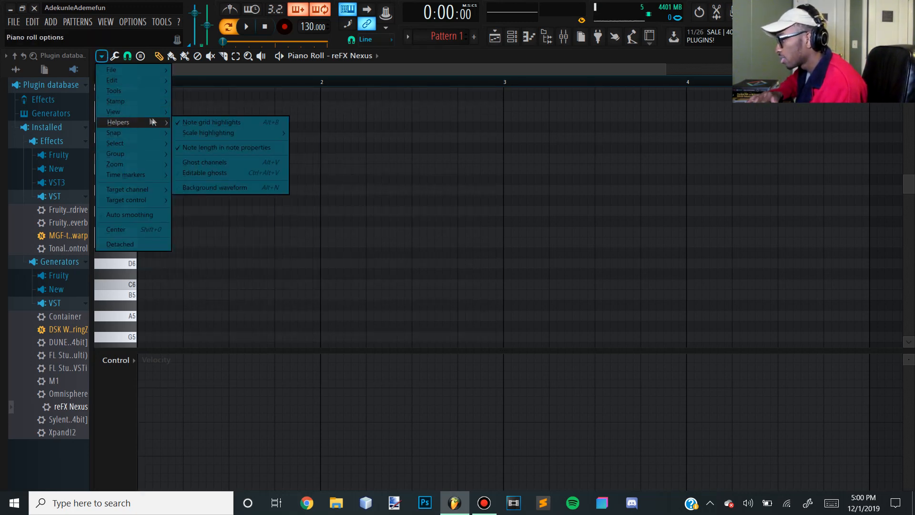
{"action": "left_click", "coordinate": [212, 163]}
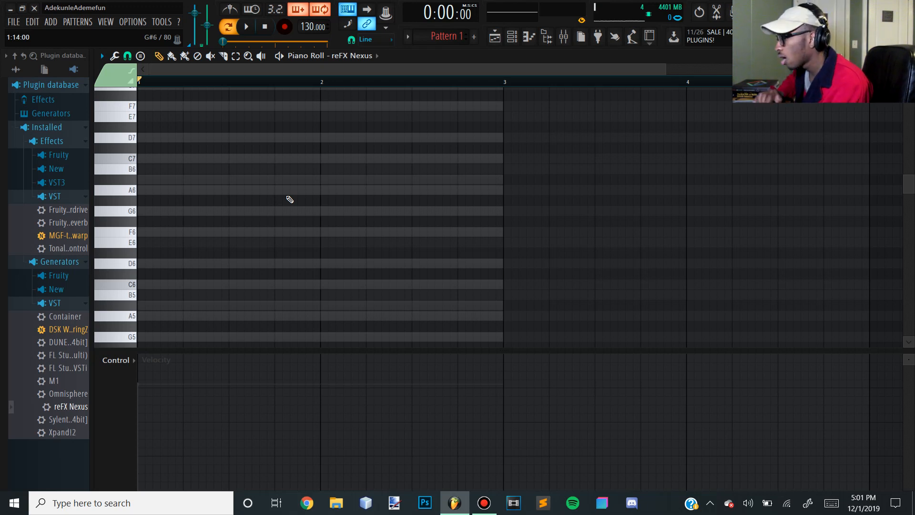
Step: Place one-beat notes A6, D7, A7 and F7 in sequence across bar 1, playing back the first two
{"action": "left_click", "coordinate": [174, 190]}
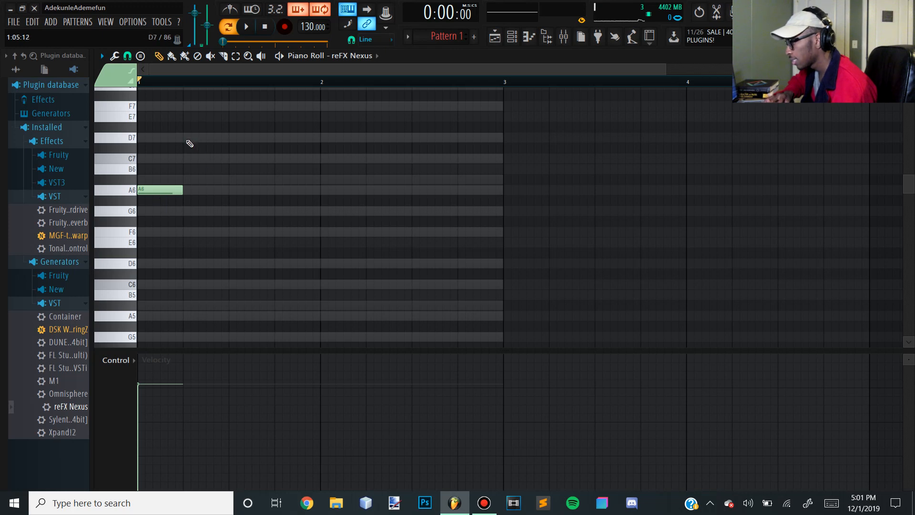
{"action": "left_click", "coordinate": [194, 138]}
{"action": "key", "text": "space"}
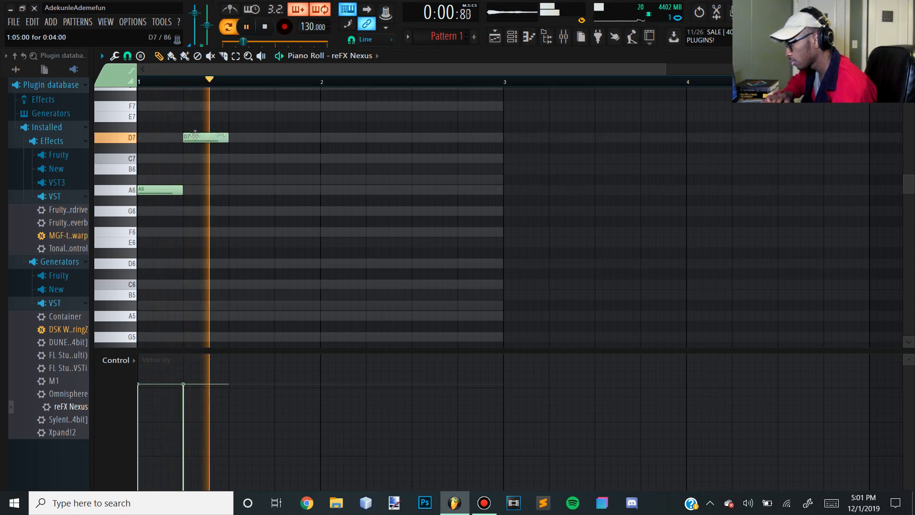
{"action": "key", "text": "space"}
{"action": "scroll", "coordinate": [273, 144], "scroll_direction": "up", "scroll_amount": 3}
{"action": "left_click", "coordinate": [240, 138]}
{"action": "left_click", "coordinate": [283, 182]}
{"action": "left_click_drag", "start_coordinate": [278, 182], "coordinate": [271, 182]}
Step: Flip the A7 and F7 notes horizontally in bar 1, playing the four-note phrase before and after the flip
{"action": "left_click_drag", "start_coordinate": [352, 269], "coordinate": [114, 112]}
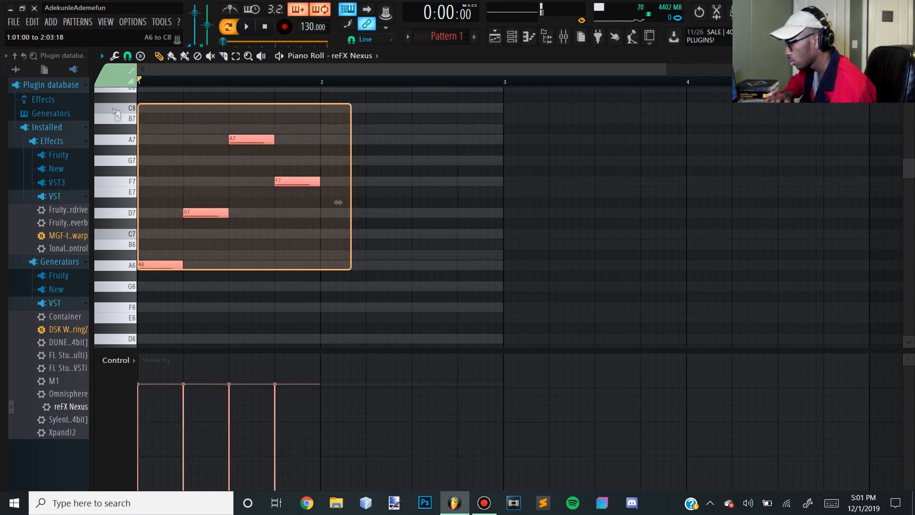
{"action": "key", "text": "space"}
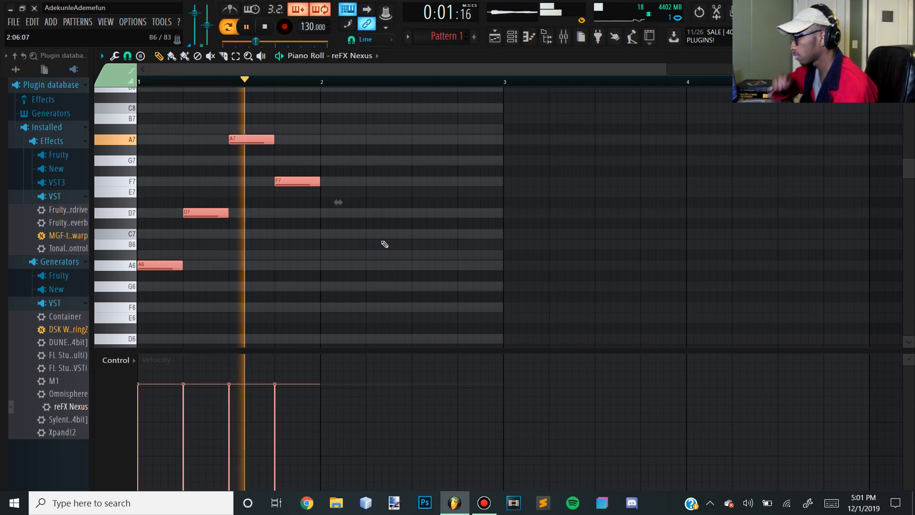
{"action": "key", "text": "space"}
{"action": "left_click", "coordinate": [389, 233]}
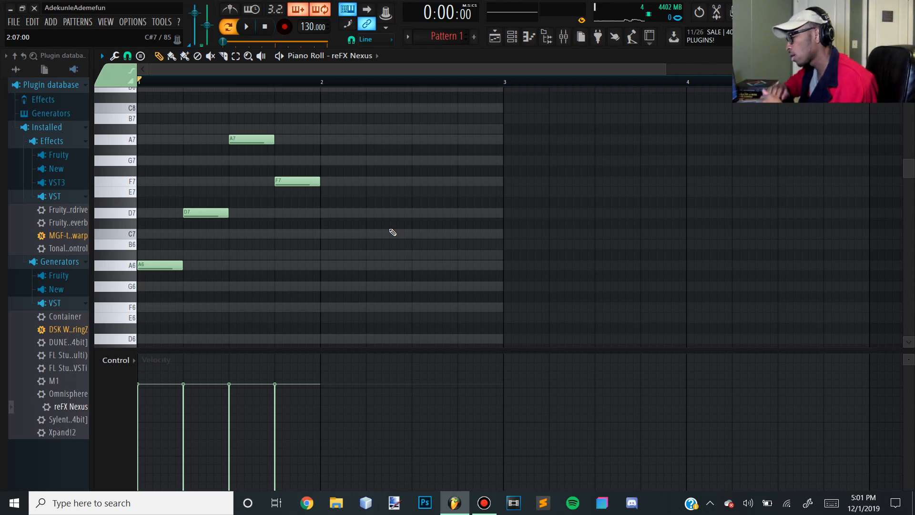
{"action": "left_click_drag", "start_coordinate": [377, 227], "coordinate": [253, 140]}
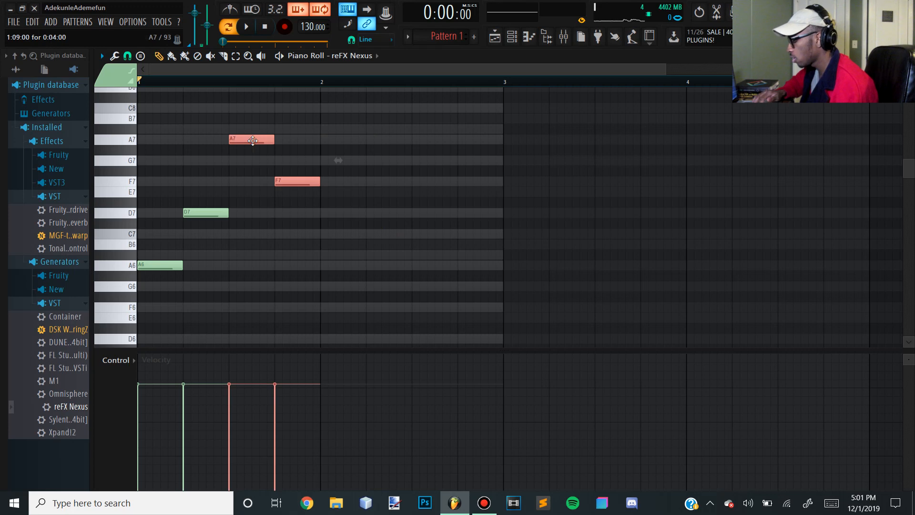
{"action": "key", "text": "alt+y"}
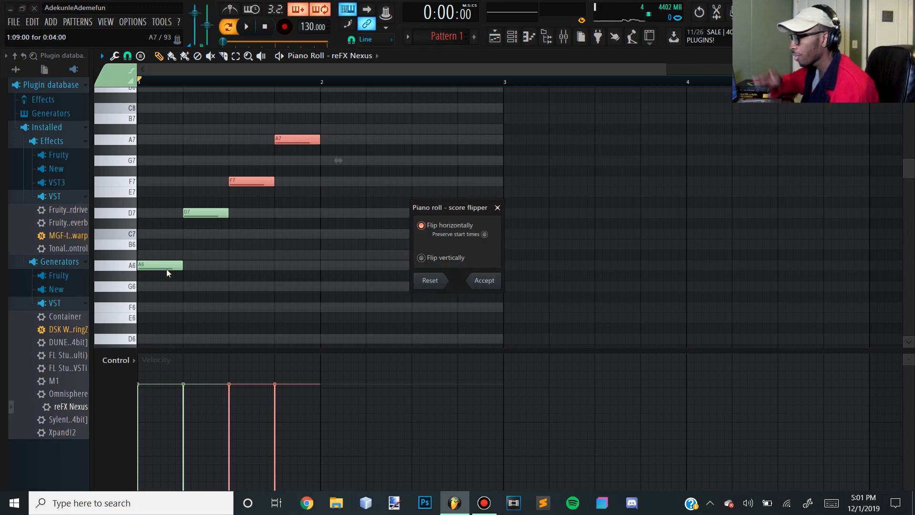
{"action": "left_click", "coordinate": [485, 281]}
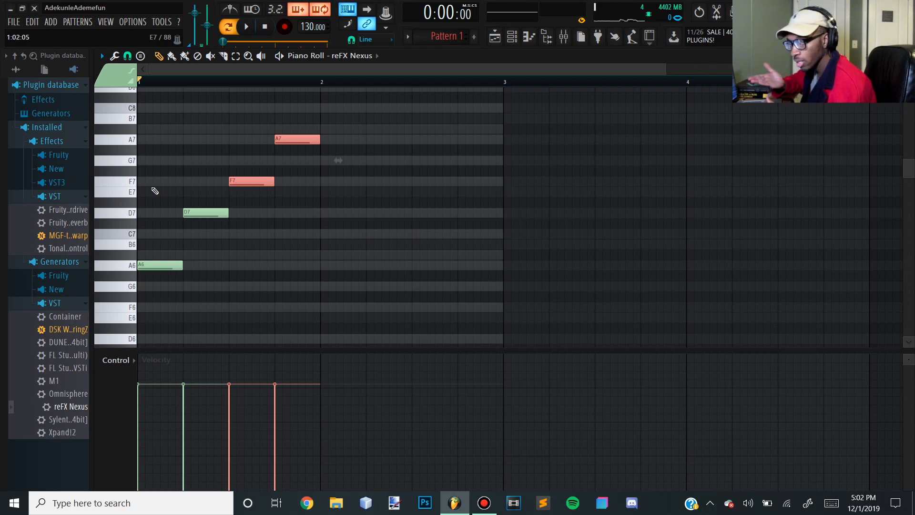
{"action": "key", "text": "space"}
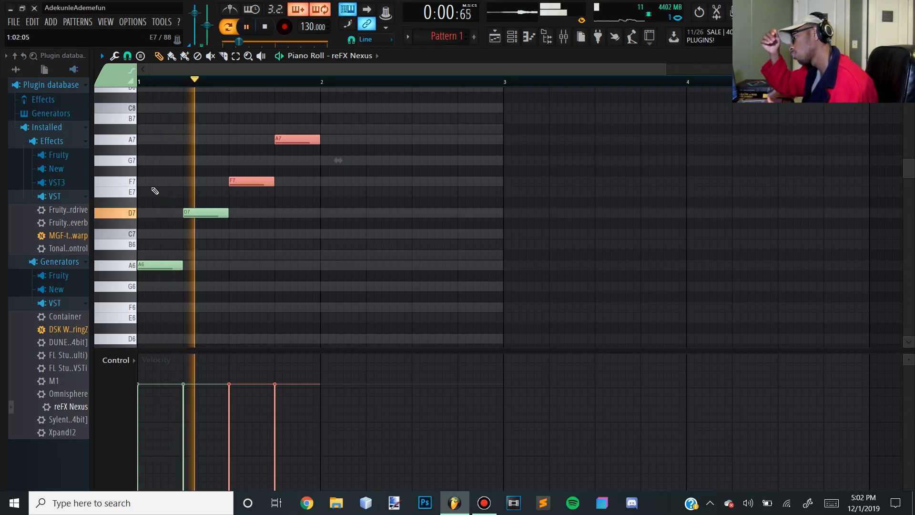
{"action": "key", "text": "space"}
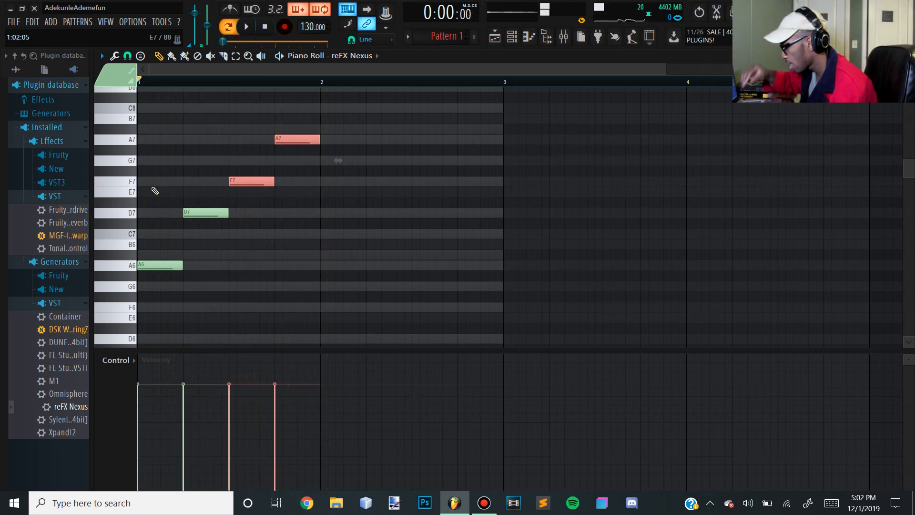
Step: Delete all the melody notes from the reFX Nexus piano roll and clear the selection
{"action": "key", "text": "ctrl+d"}
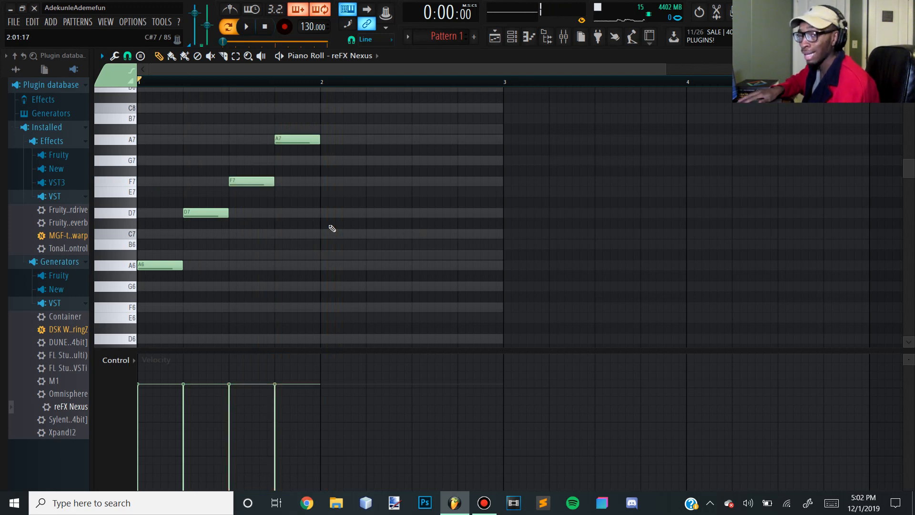
{"action": "key", "text": "ctrl+a"}
{"action": "key", "text": "Delete"}
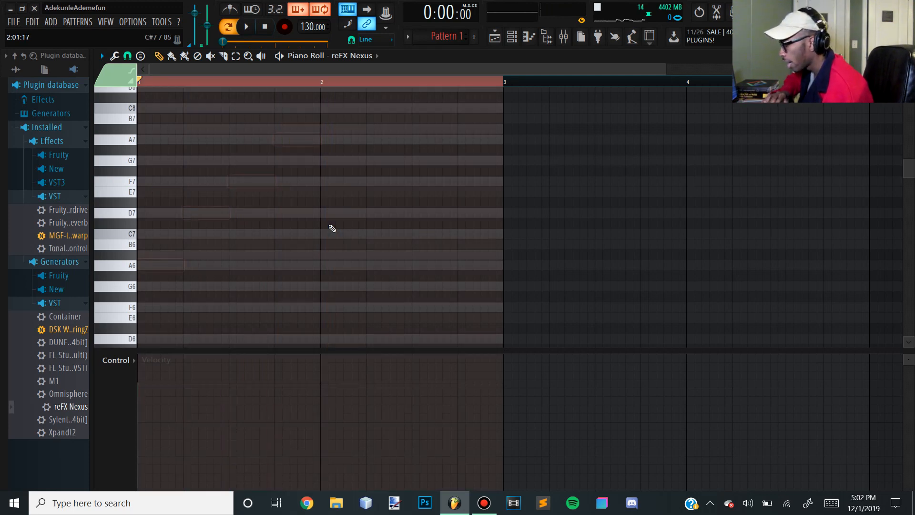
{"action": "key", "text": "ctrl+d"}
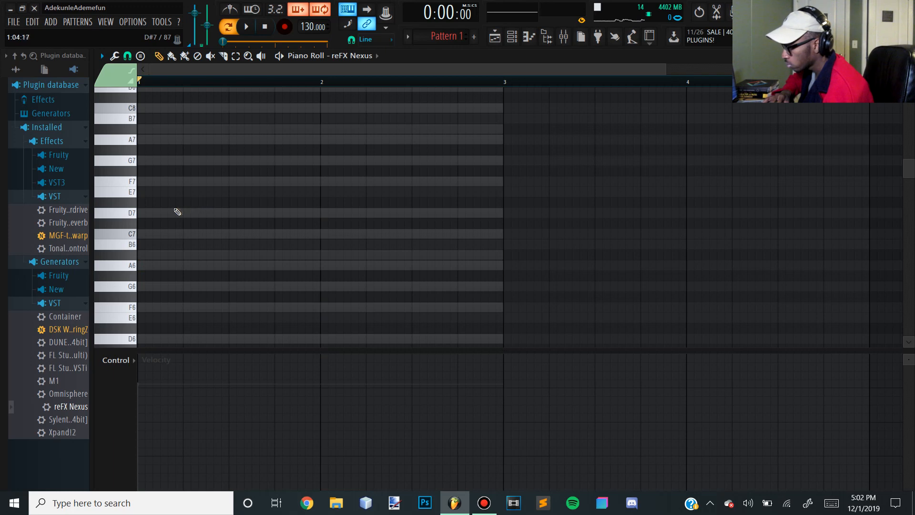
Step: Try a one-beat D7 note at the start of bar 1 and remove the stray D8 note above it
{"action": "left_click", "coordinate": [152, 213]}
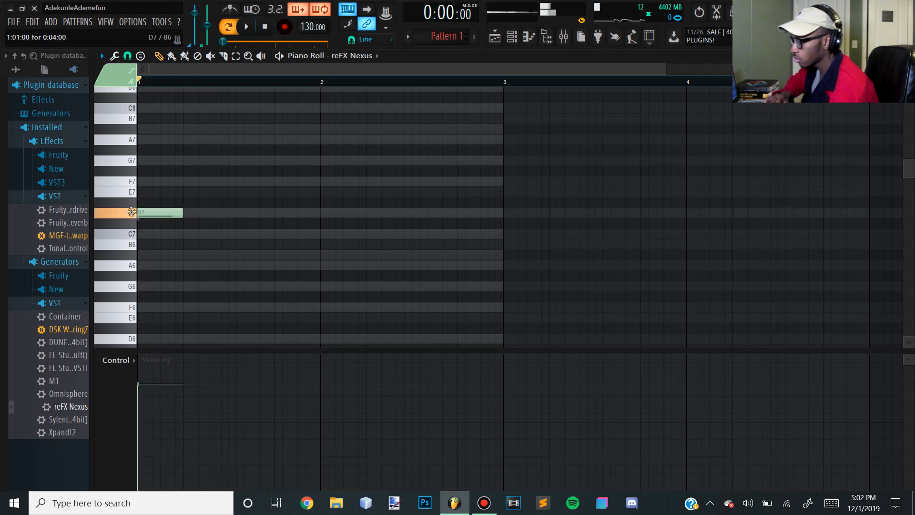
{"action": "key", "text": "XF86AudioLowerVolume"}
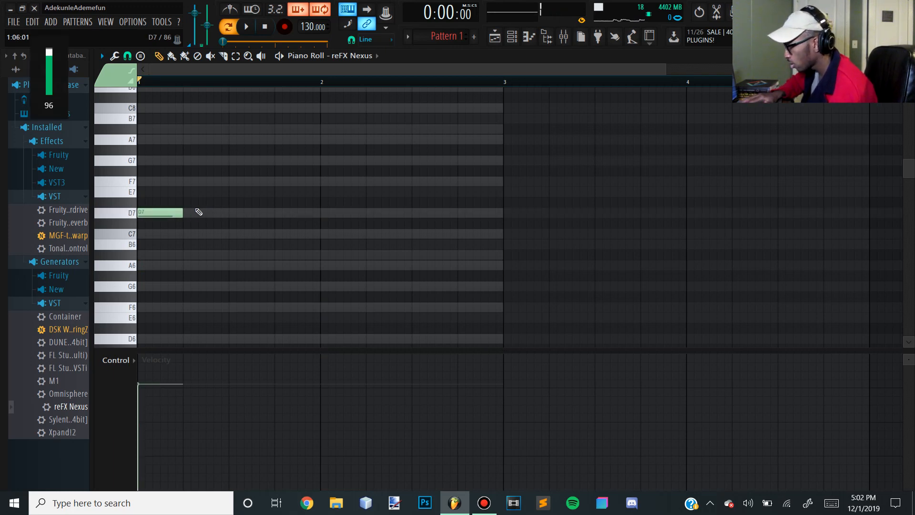
{"action": "left_click", "coordinate": [511, 36]}
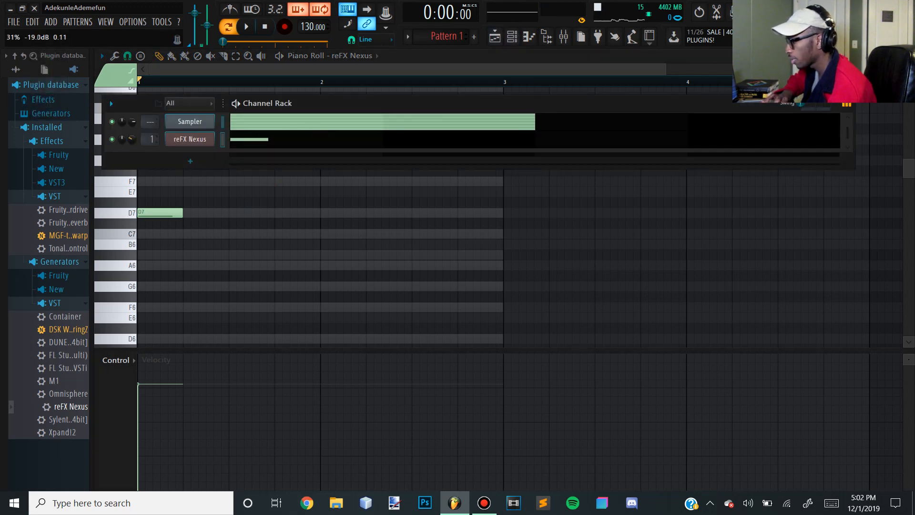
{"action": "left_click", "coordinate": [160, 80]}
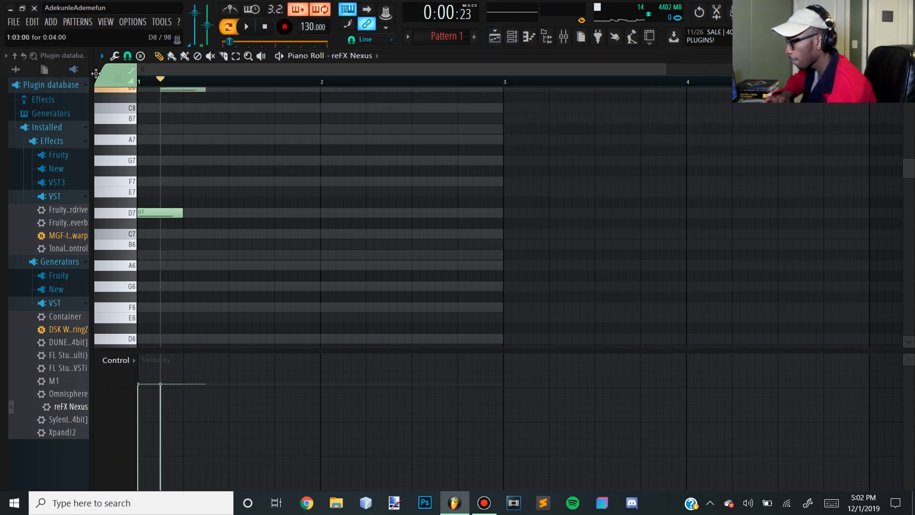
{"action": "left_click_drag", "start_coordinate": [118, 79], "coordinate": [188, 101]}
{"action": "right_click", "coordinate": [177, 93]}
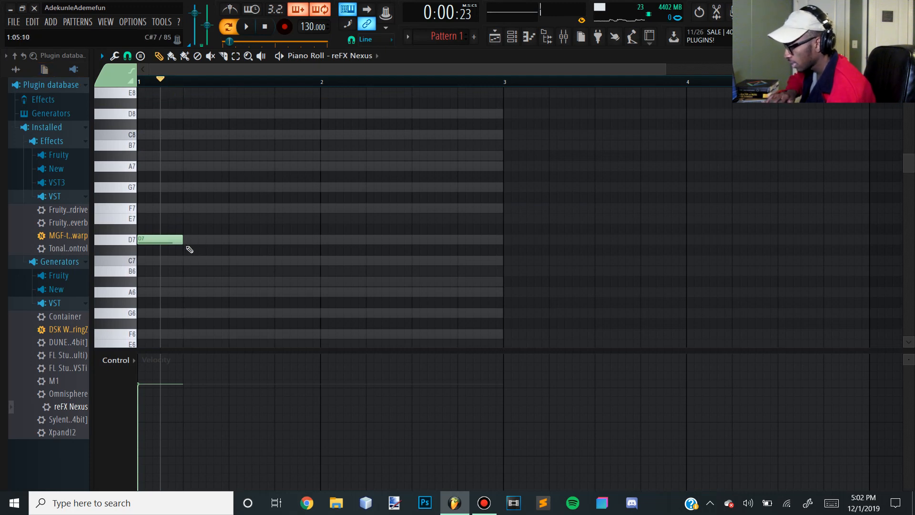
{"action": "left_click_drag", "start_coordinate": [172, 241], "coordinate": [151, 241]}
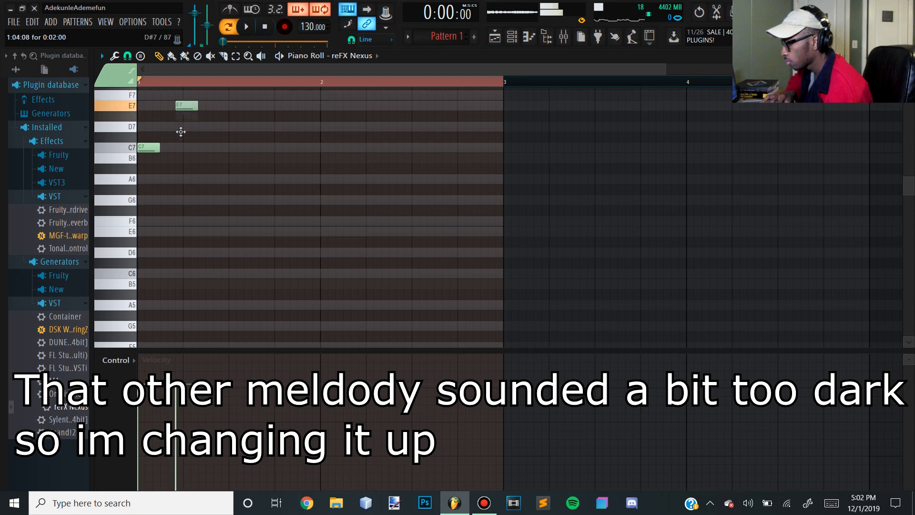
Step: Move the half-beat E7 note to beat 2 of bar 1 and play back the opening notes
{"action": "mouse_move", "coordinate": [193, 104]}
{"action": "left_mouse_down"}
{"action": "mouse_move", "coordinate": [193, 116]}
{"action": "mouse_move", "coordinate": [189, 104]}
{"action": "left_mouse_up"}
{"action": "key", "text": "space"}
{"action": "key", "text": "space"}
Step: Add a half-beat G7 note on beat 3 of bar 1 with an F7 directly after it, and play back the phrase
{"action": "scroll", "coordinate": [200, 112], "scroll_direction": "down", "scroll_amount": 2}
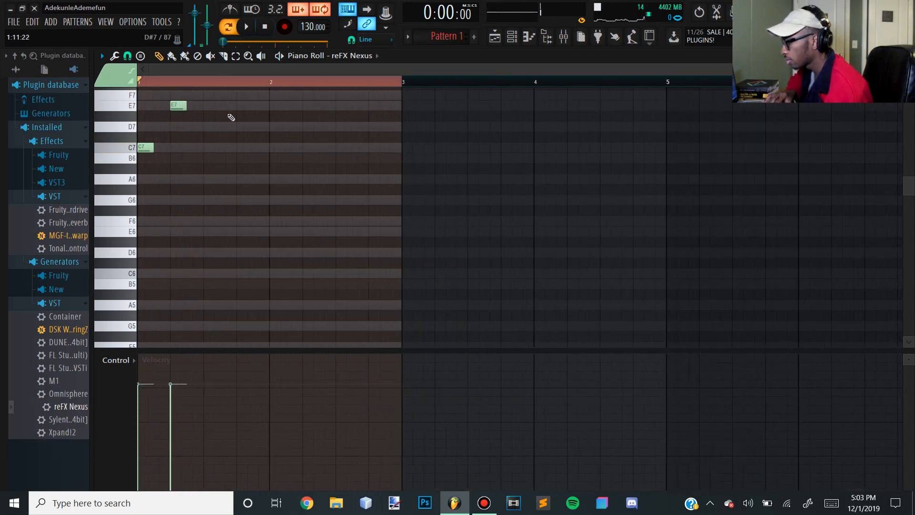
{"action": "scroll", "coordinate": [228, 118], "scroll_direction": "up", "scroll_amount": 3}
{"action": "left_click", "coordinate": [208, 169]}
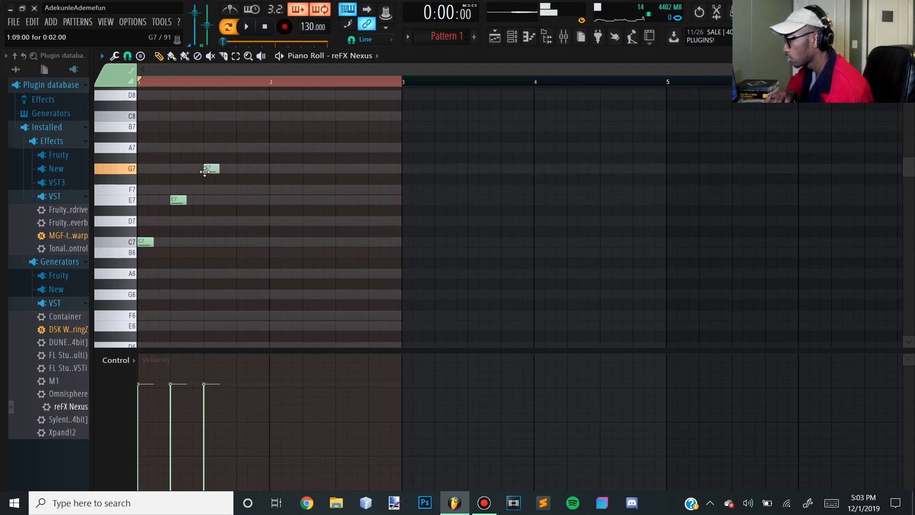
{"action": "left_click", "coordinate": [224, 190]}
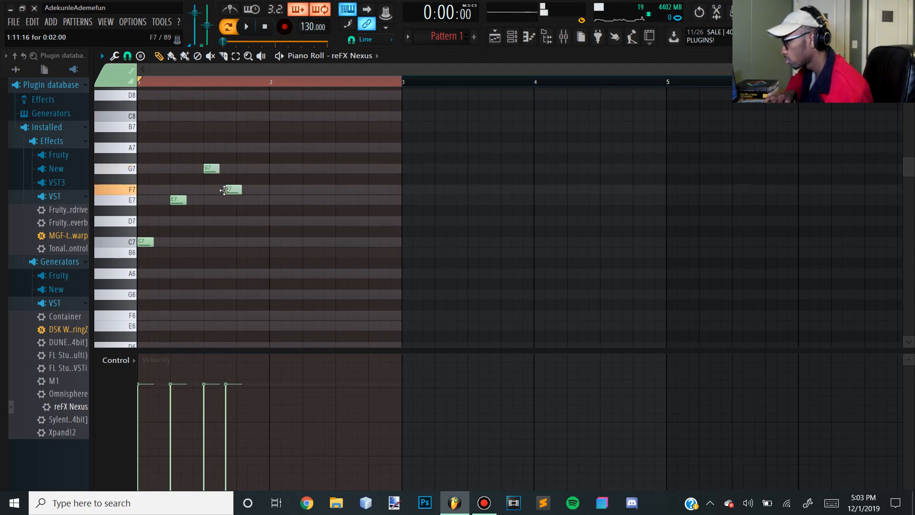
{"action": "key", "text": "space"}
{"action": "key", "text": "space"}
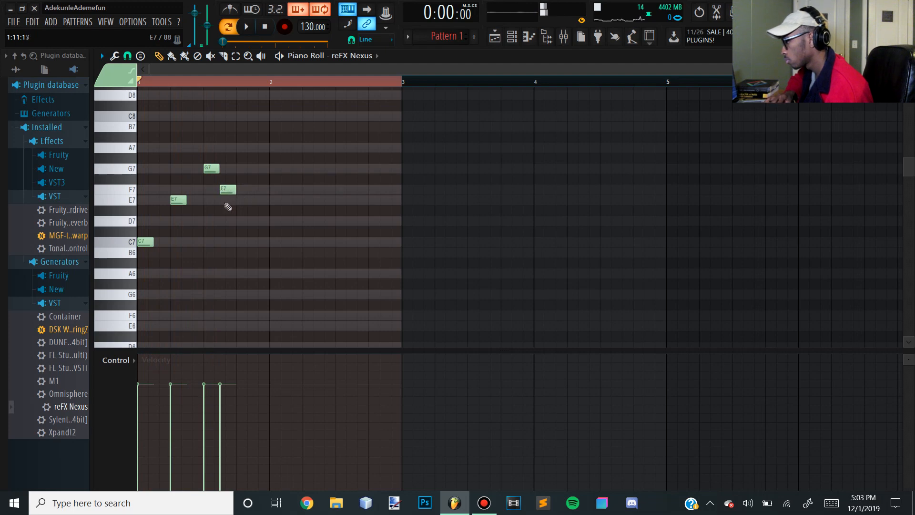
Step: Insert an E7 note directly after G7, move F7 to beat 4 of bar 1, and play back the phrase
{"action": "left_click", "coordinate": [222, 203]}
{"action": "left_click_drag", "start_coordinate": [228, 189], "coordinate": [243, 189]}
{"action": "key", "text": "space"}
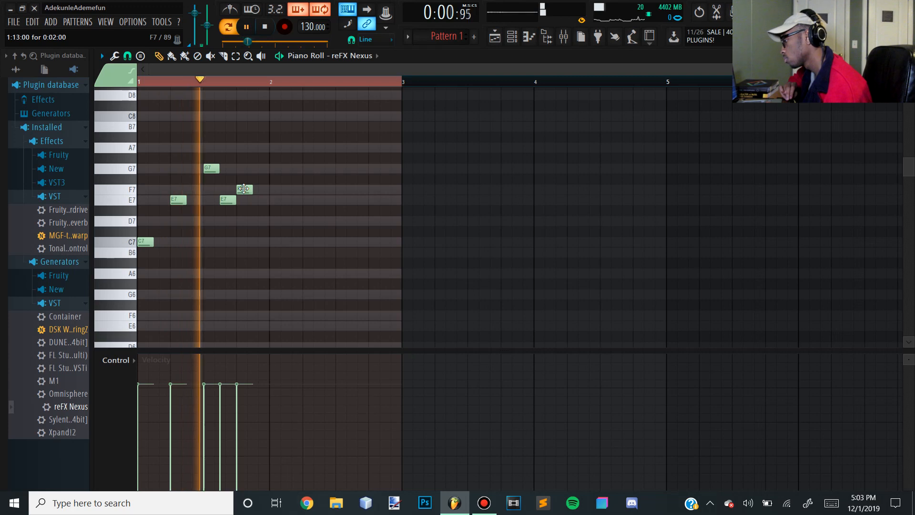
{"action": "key", "text": "space"}
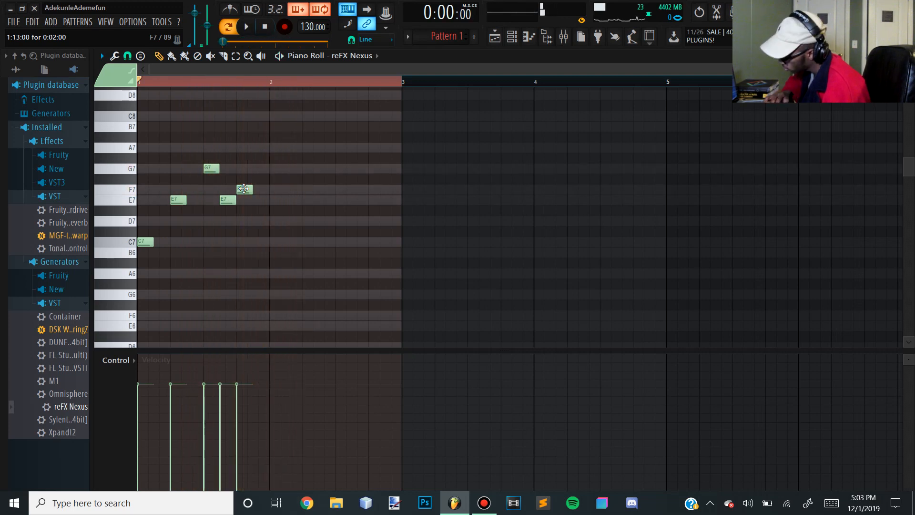
Step: Try C7 and G6 in turn as the first note of bar 2, removing each one
{"action": "left_click", "coordinate": [273, 242]}
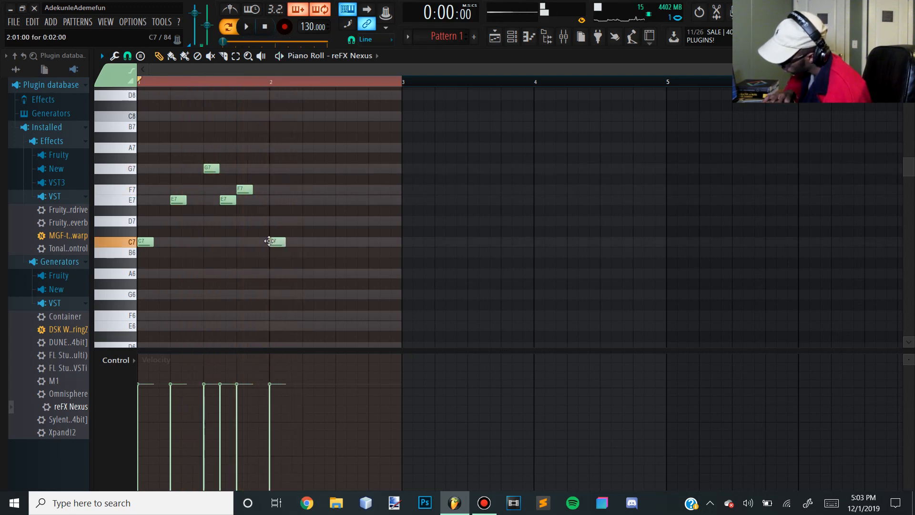
{"action": "right_click", "coordinate": [273, 242]}
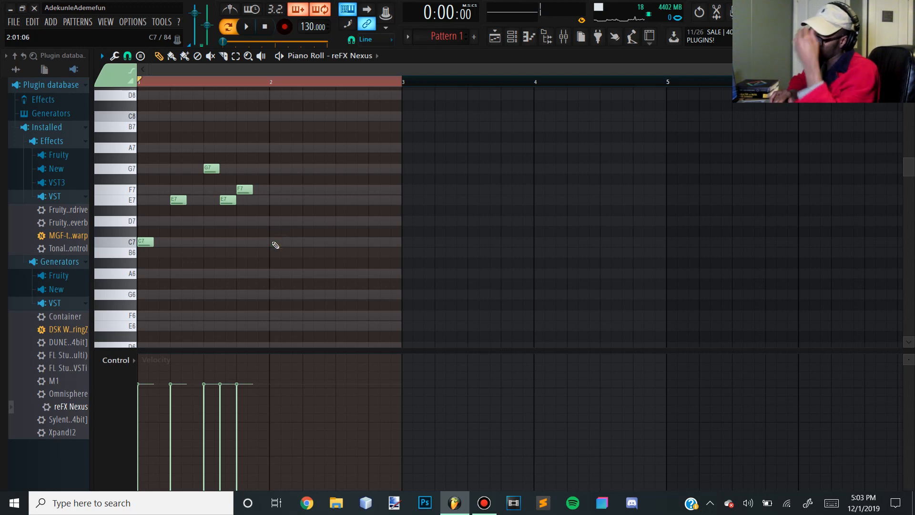
{"action": "left_click", "coordinate": [272, 294]}
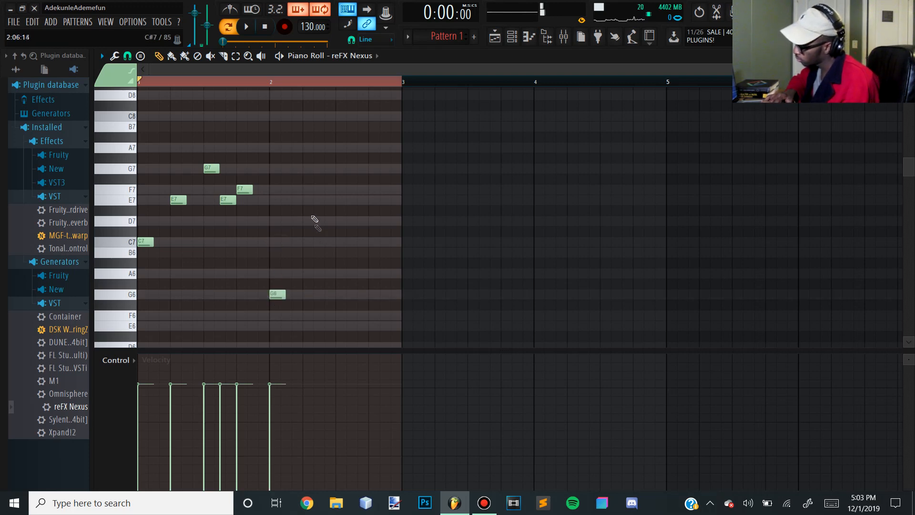
{"action": "right_click", "coordinate": [272, 293]}
Step: Try a copy of the five-note bar 1 phrase in bar 2, play it back and delete the copy
{"action": "left_click_drag", "start_coordinate": [276, 300], "coordinate": [139, 132]}
{"action": "left_click_drag", "start_coordinate": [141, 243], "coordinate": [271, 240]}
{"action": "key", "text": "space"}
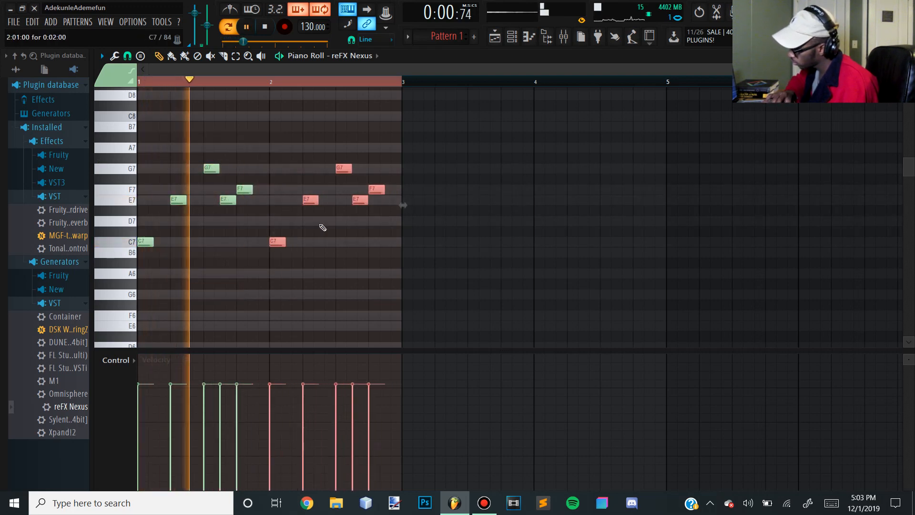
{"action": "key", "text": "space"}
{"action": "left_click_drag", "start_coordinate": [396, 265], "coordinate": [257, 138]}
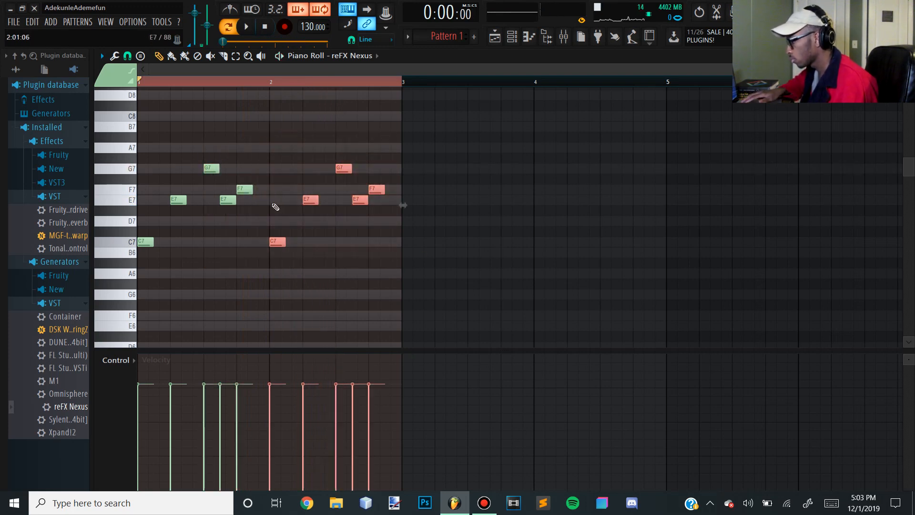
{"action": "key", "text": "Delete"}
Step: Rework the phrase ending with E7 on beat 4 of bar 1 and a short F7 at the start of bar 2, and play it back
{"action": "left_click_drag", "start_coordinate": [289, 215], "coordinate": [273, 189]}
{"action": "left_click", "coordinate": [259, 189]}
{"action": "key", "text": "space"}
{"action": "key", "text": "space"}
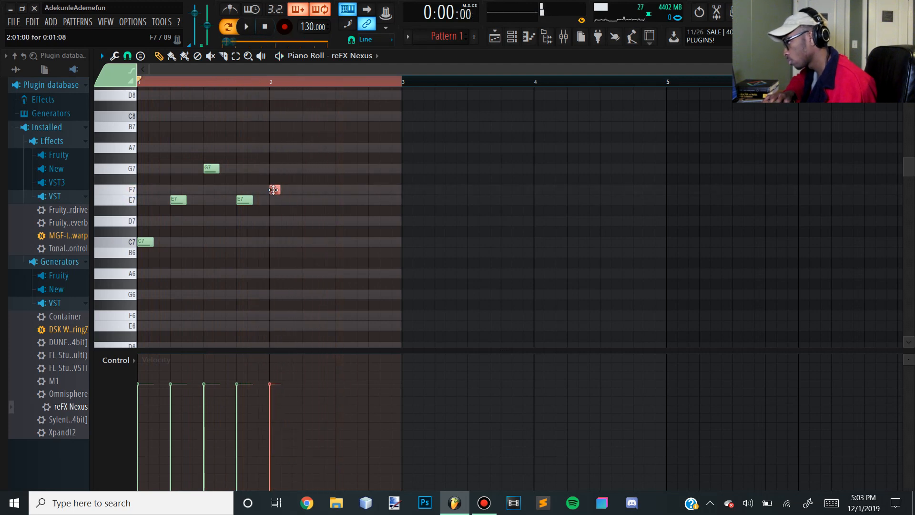
Step: Place a D7 note on beat 3 of bar 2 and lengthen both bar 2 notes to 0:02:16, playing back the melody
{"action": "left_click", "coordinate": [337, 200]}
{"action": "mouse_move", "coordinate": [337, 201]}
{"action": "left_mouse_down"}
{"action": "mouse_move", "coordinate": [338, 242]}
{"action": "mouse_move", "coordinate": [339, 219]}
{"action": "left_mouse_up"}
{"action": "key", "text": "space"}
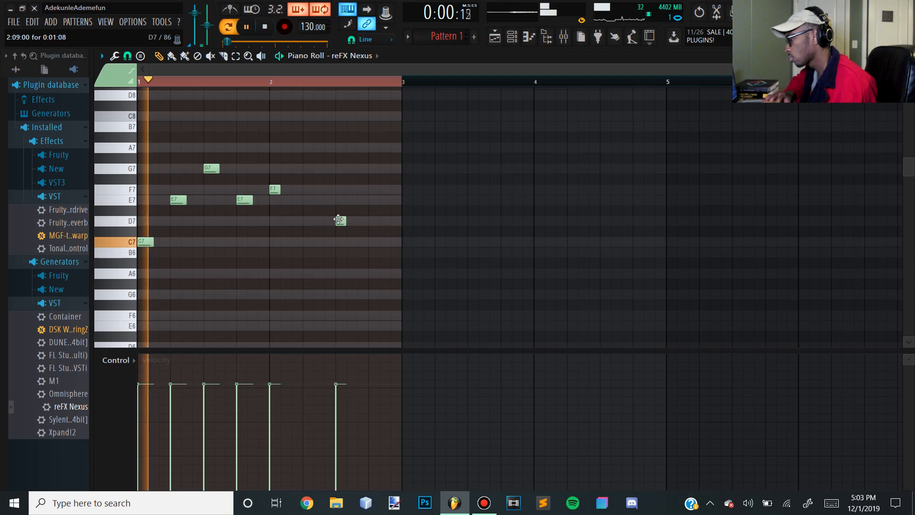
{"action": "left_click_drag", "start_coordinate": [385, 257], "coordinate": [291, 185]}
{"action": "key", "text": "space"}
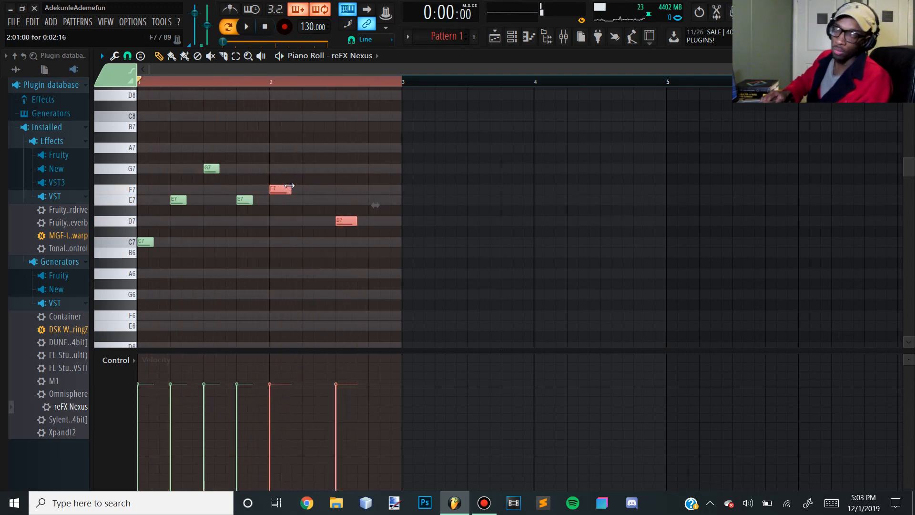
{"action": "left_click", "coordinate": [350, 170], "text": "ctrl"}
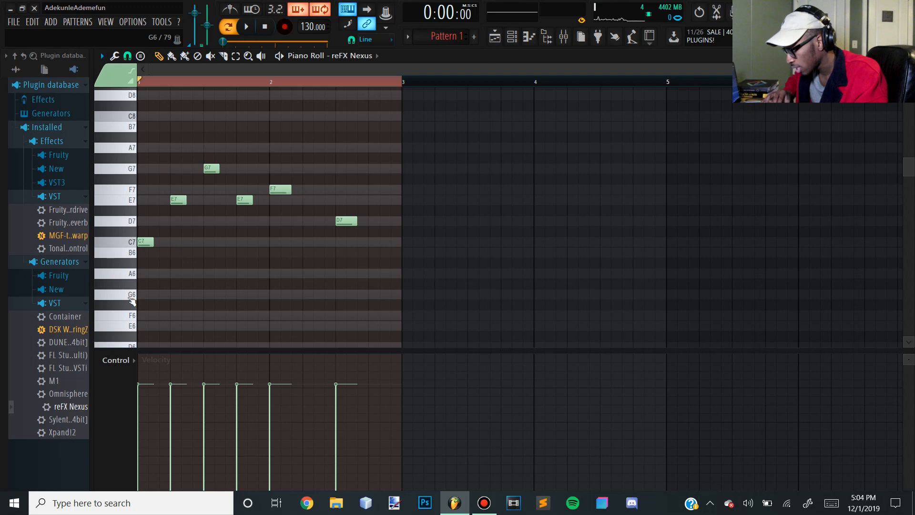
Step: Try G6 in place of the E7 on beat 2 of bar 1, return the note to E7, and play the melody back
{"action": "left_click", "coordinate": [174, 296]}
{"action": "key", "text": "space"}
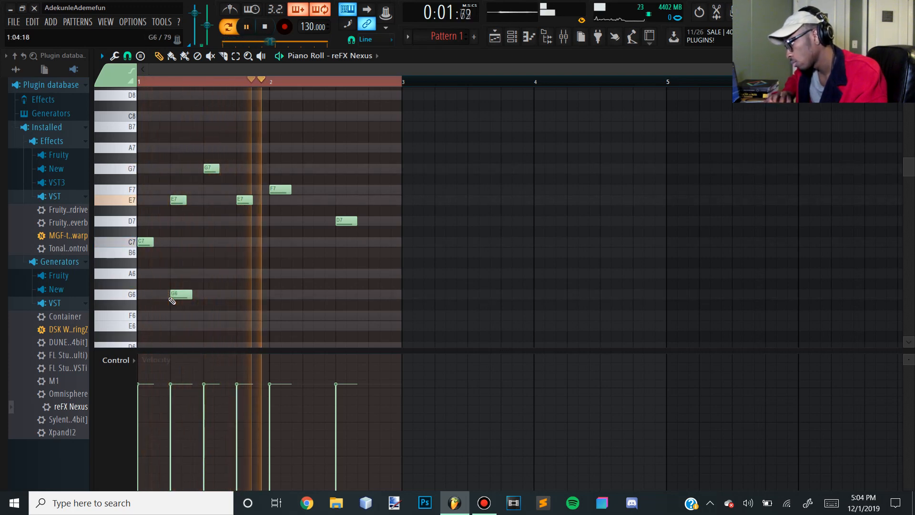
{"action": "key", "text": "space"}
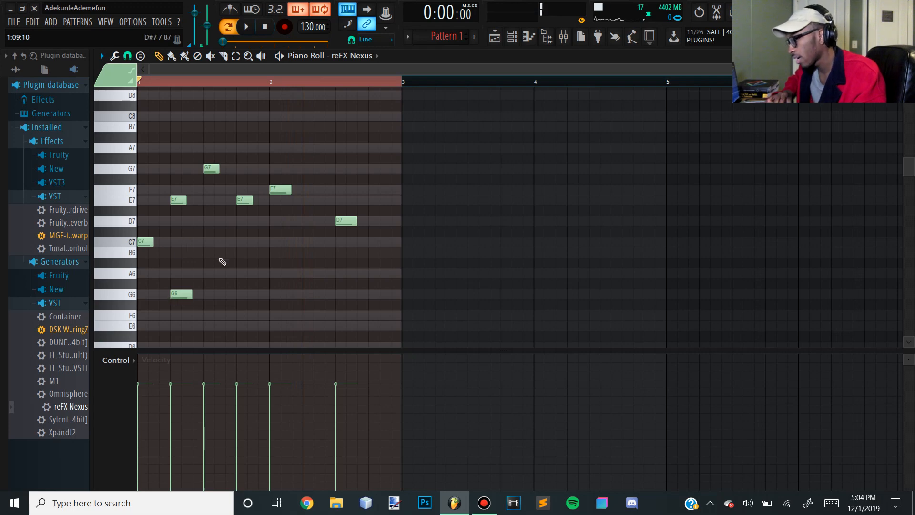
{"action": "right_click", "coordinate": [179, 199]}
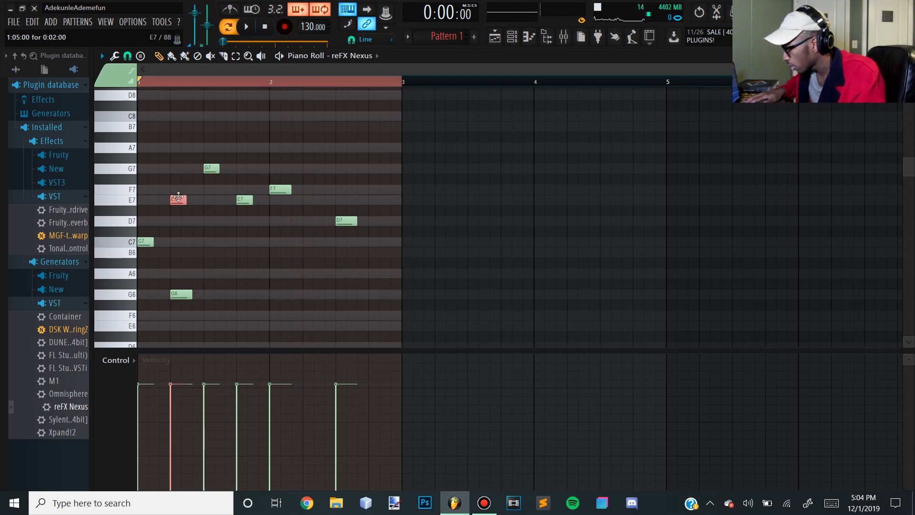
{"action": "key", "text": "space"}
{"action": "key", "text": "space"}
{"action": "key", "text": "space"}
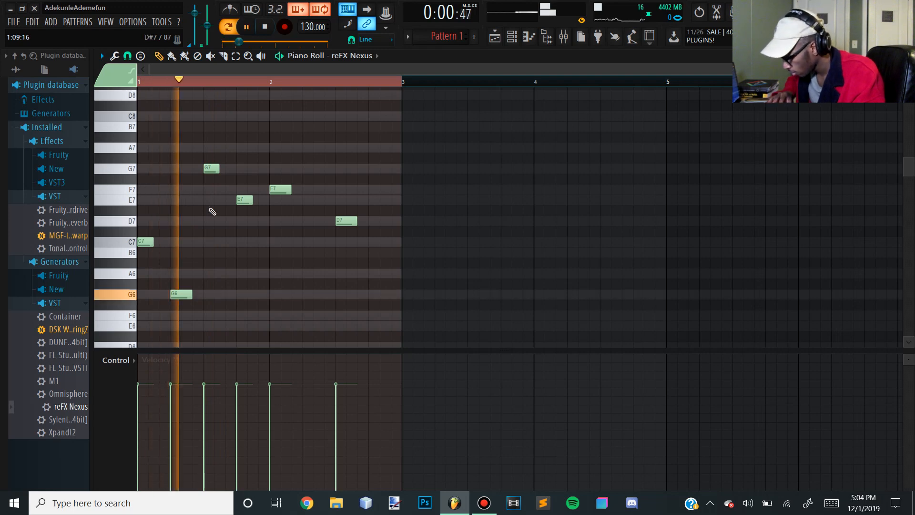
{"action": "key", "text": "space"}
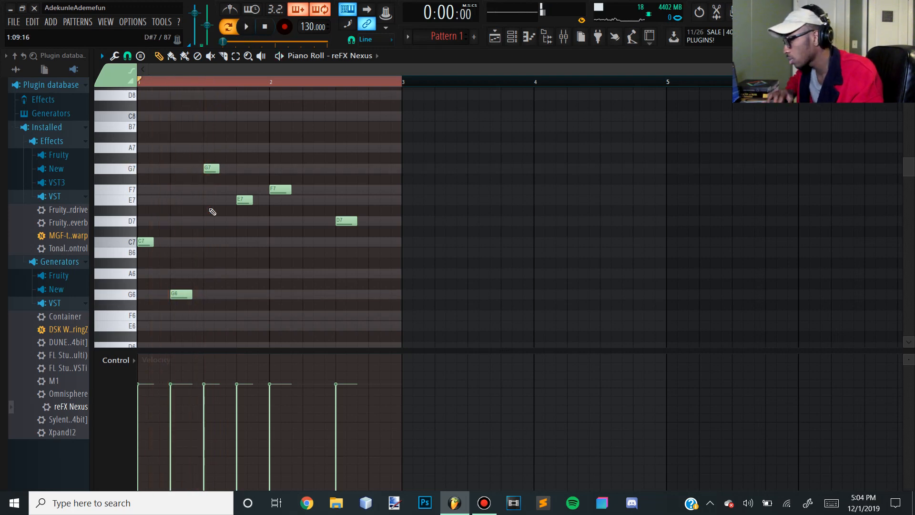
{"action": "left_click_drag", "start_coordinate": [175, 295], "coordinate": [175, 196]}
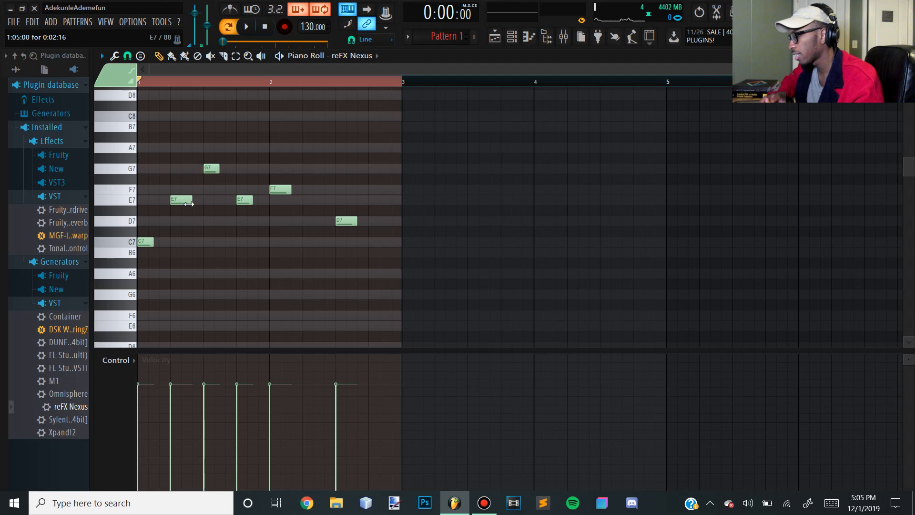
{"action": "key", "text": "space"}
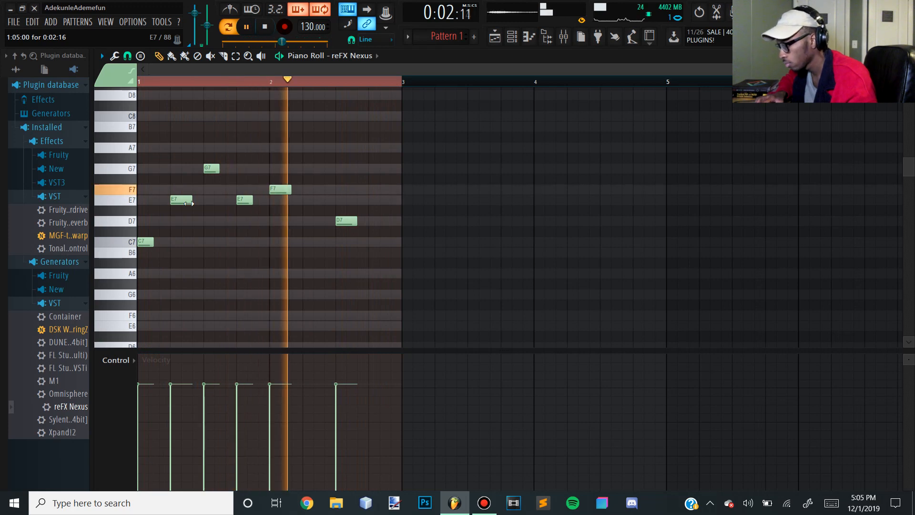
{"action": "key", "text": "space"}
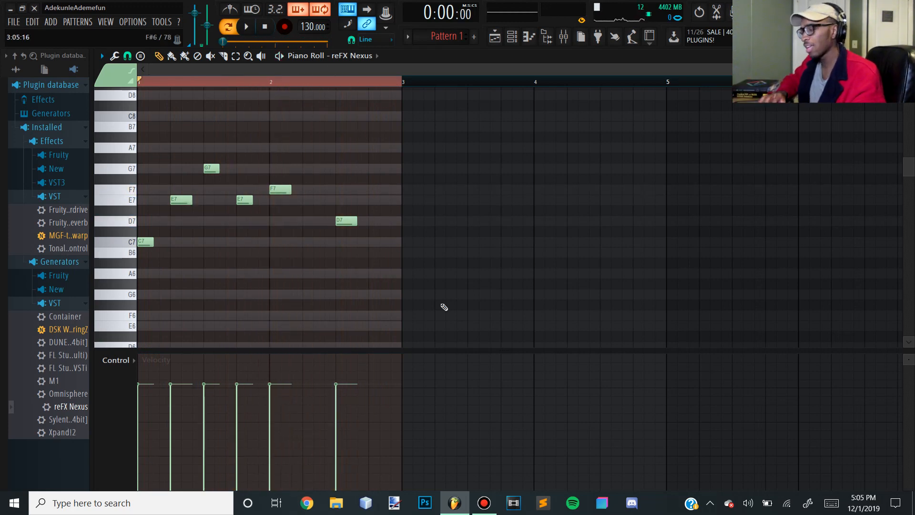
Step: Copy the whole two-bar melody into bars 3 and 4 and clear the selection
{"action": "left_click_drag", "start_coordinate": [436, 279], "coordinate": [137, 153]}
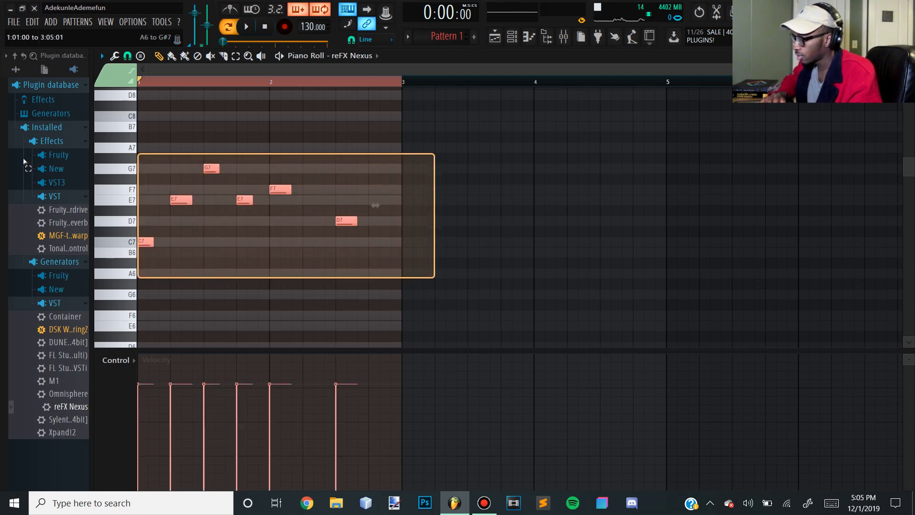
{"action": "left_click_drag", "start_coordinate": [143, 242], "coordinate": [410, 221]}
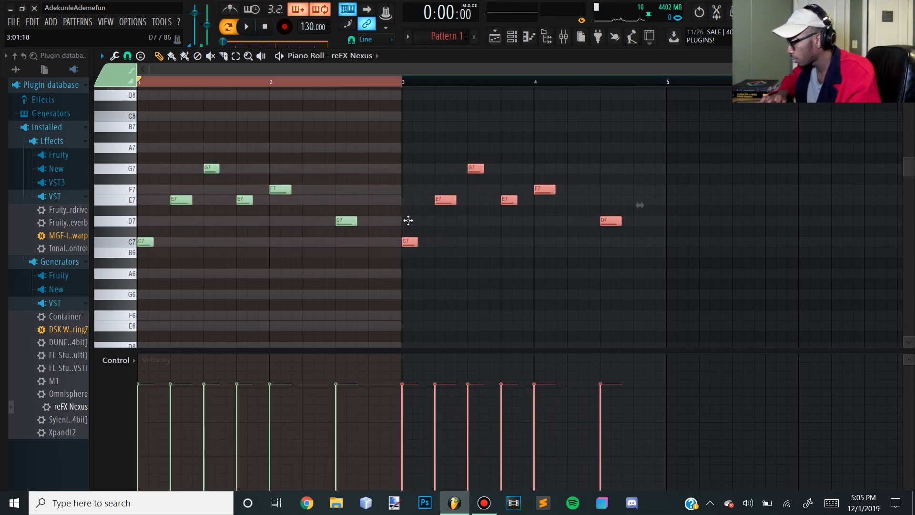
{"action": "left_click", "coordinate": [644, 247], "text": "ctrl"}
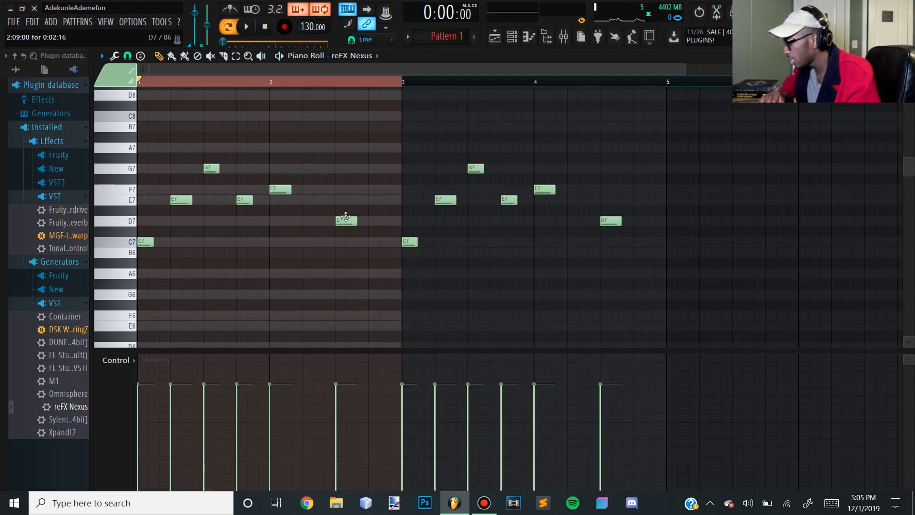
Step: Replace the D7 on beat 3 of bar 4 with an E7 and play the melody back, including from bar 3
{"action": "left_click", "coordinate": [608, 220]}
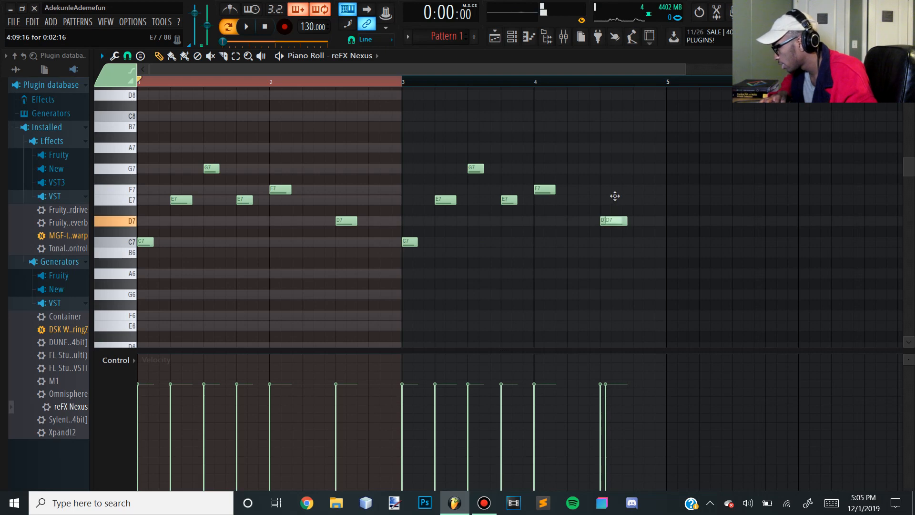
{"action": "left_click", "coordinate": [611, 190]}
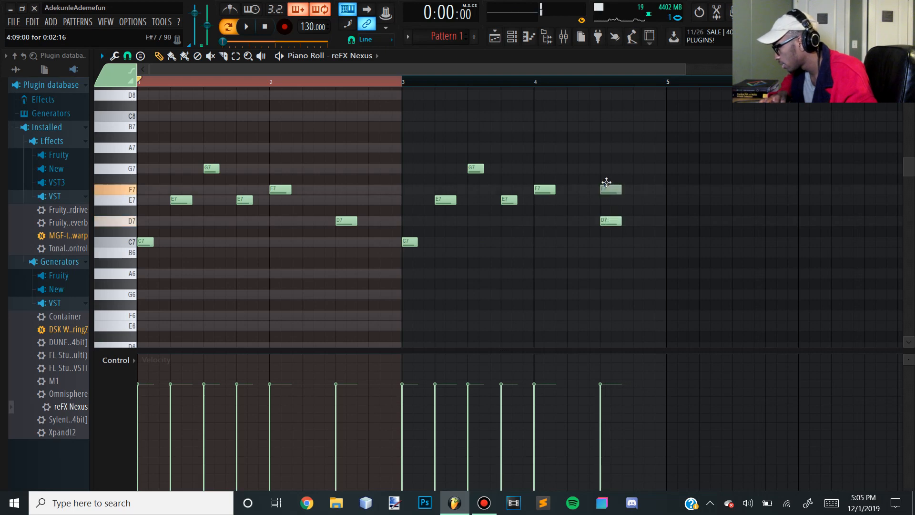
{"action": "right_click", "coordinate": [613, 220]}
{"action": "left_click_drag", "start_coordinate": [608, 189], "coordinate": [605, 200]}
{"action": "key", "text": "space"}
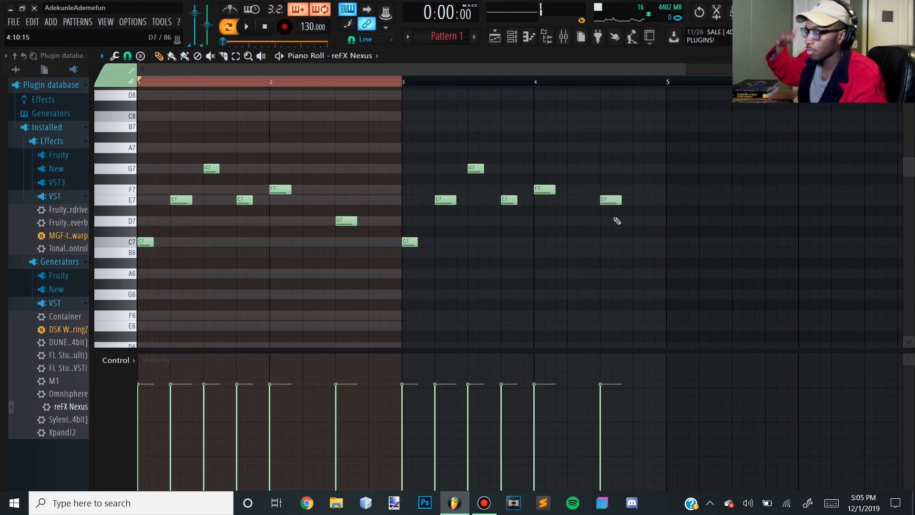
{"action": "key", "text": "space"}
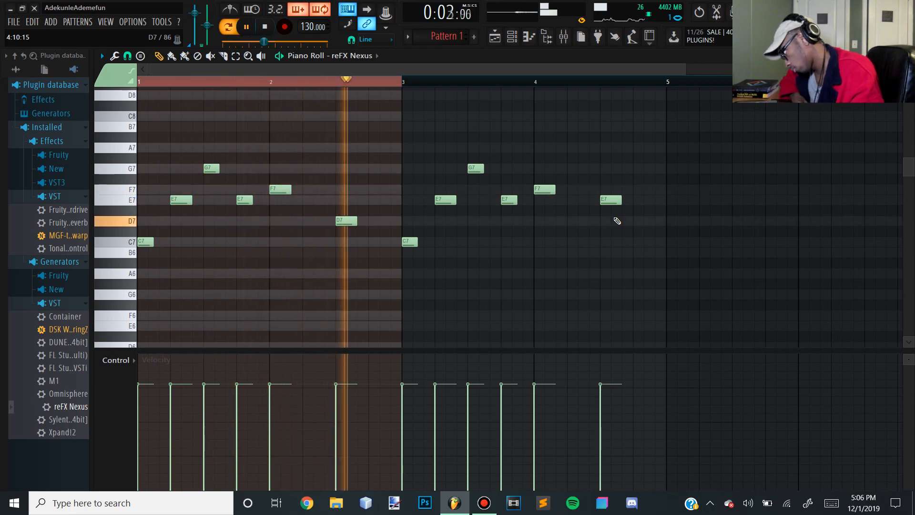
{"action": "key", "text": "space"}
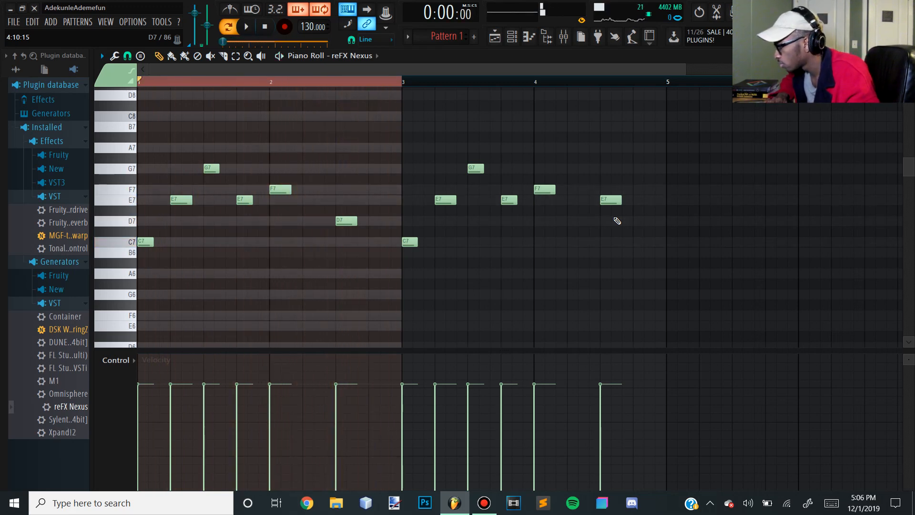
{"action": "left_click", "coordinate": [403, 82]}
{"action": "key", "text": "space"}
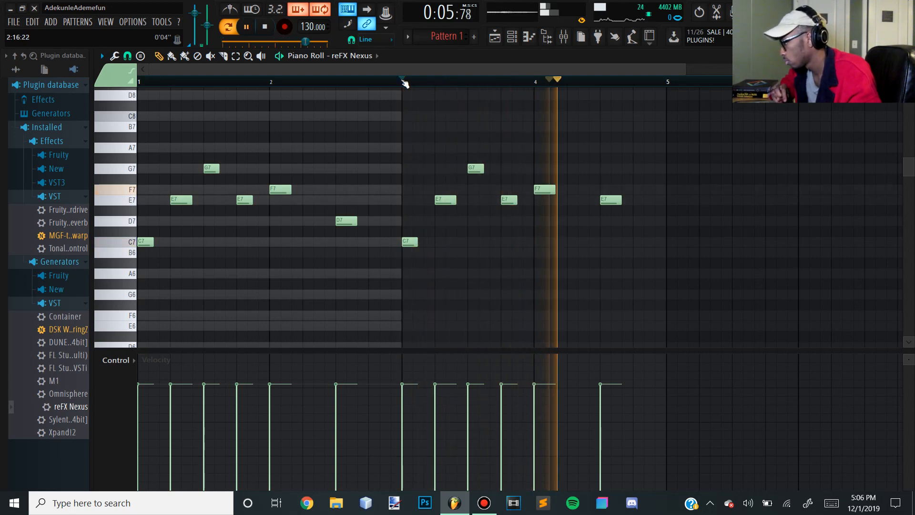
{"action": "key", "text": "space"}
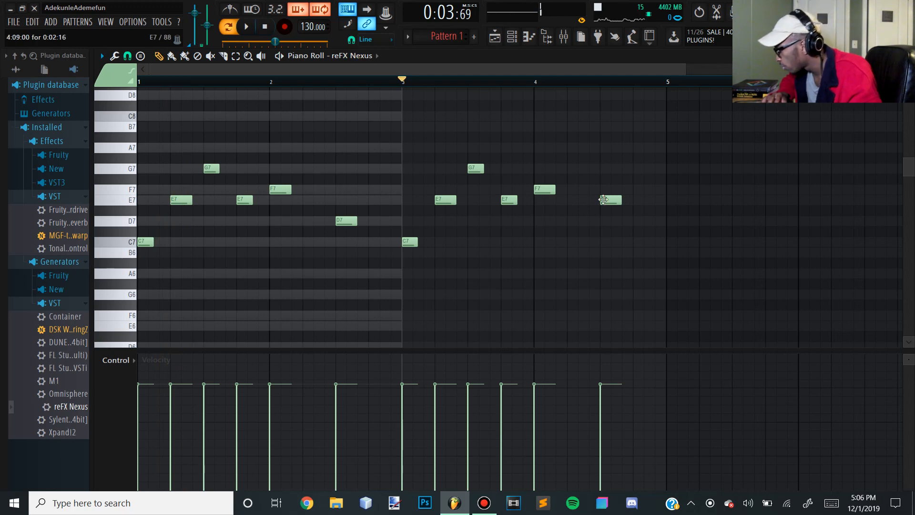
Step: Try the beat 3 note of bar 4 at C7 with length 0:02:00, play the melody back and raise it to D7
{"action": "left_click_drag", "start_coordinate": [617, 200], "coordinate": [610, 227]}
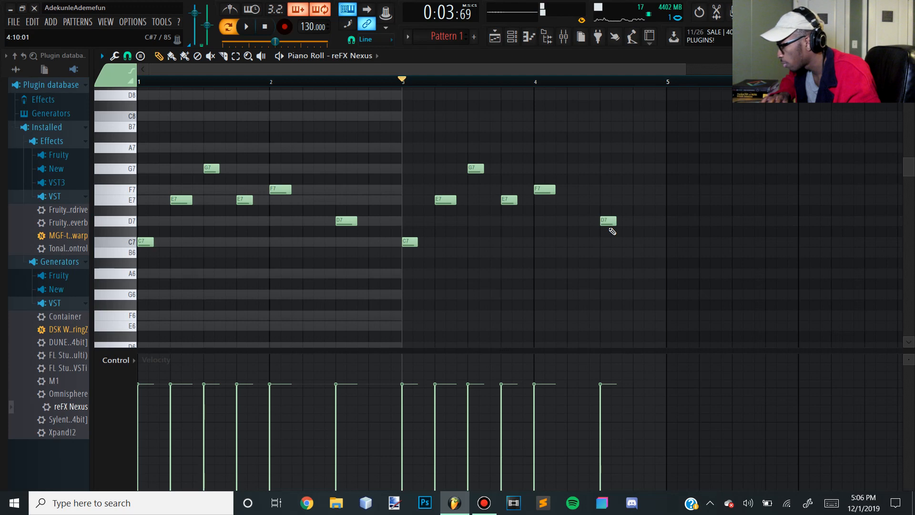
{"action": "left_click", "coordinate": [342, 215]}
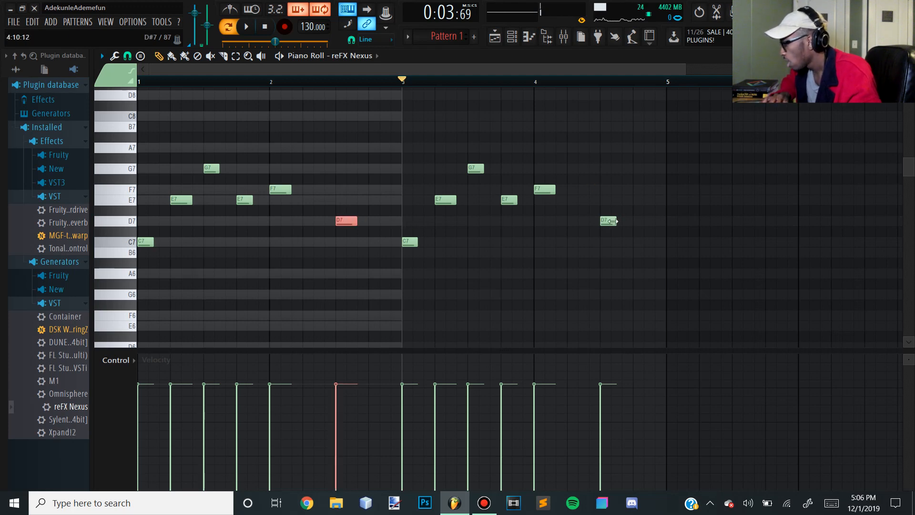
{"action": "left_click_drag", "start_coordinate": [609, 221], "coordinate": [611, 244]}
{"action": "key", "text": "space"}
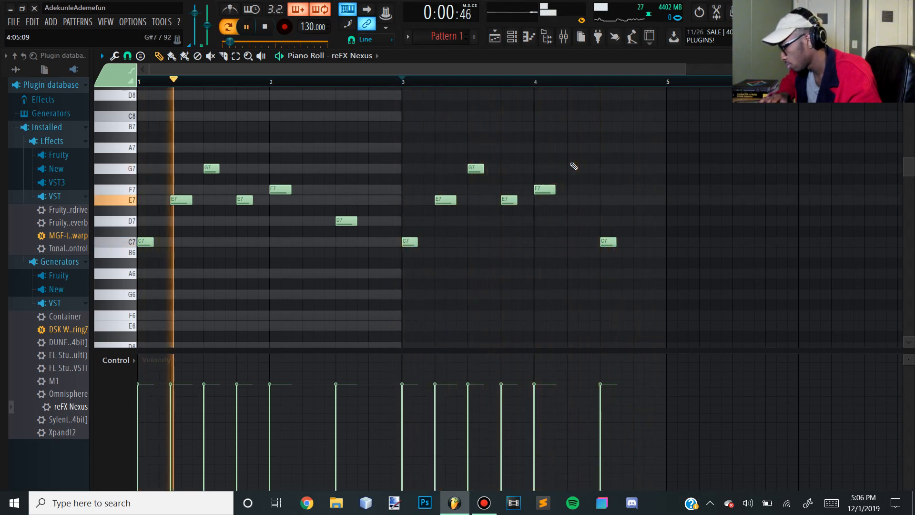
{"action": "key", "text": "space"}
{"action": "left_click", "coordinate": [265, 28]}
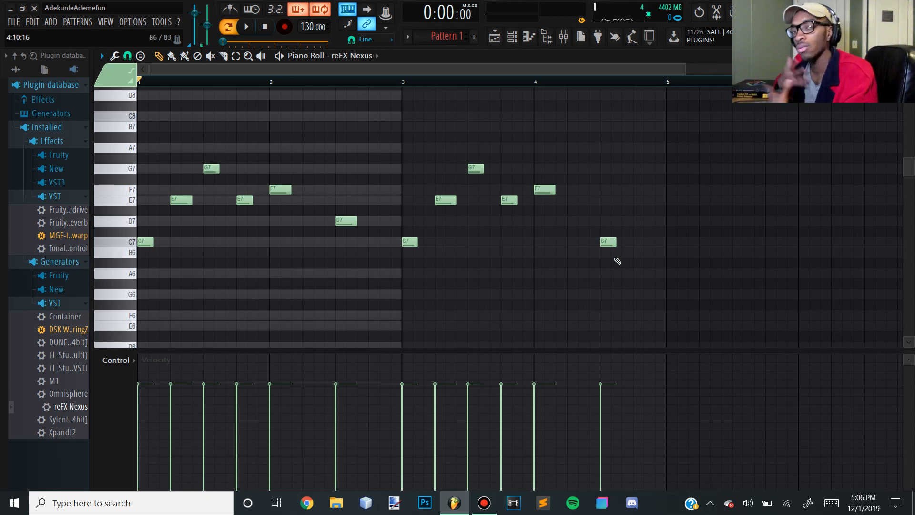
{"action": "left_click_drag", "start_coordinate": [603, 242], "coordinate": [606, 220]}
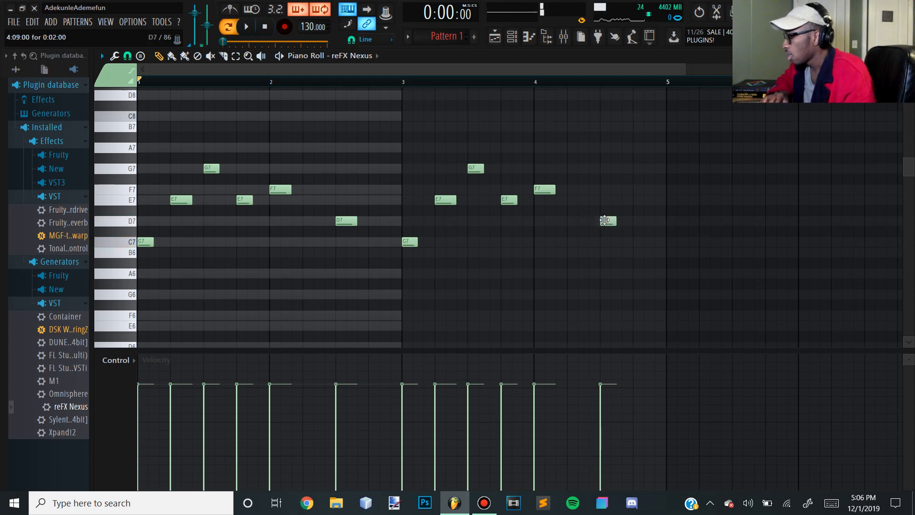
Step: Make all melody notes legato and extend the last D7 to the end of bar 4
{"action": "left_click_drag", "start_coordinate": [672, 277], "coordinate": [47, 98]}
{"action": "key", "text": "ctrl+l"}
{"action": "left_click", "coordinate": [511, 243]}
{"action": "left_click_drag", "start_coordinate": [616, 220], "coordinate": [666, 222]}
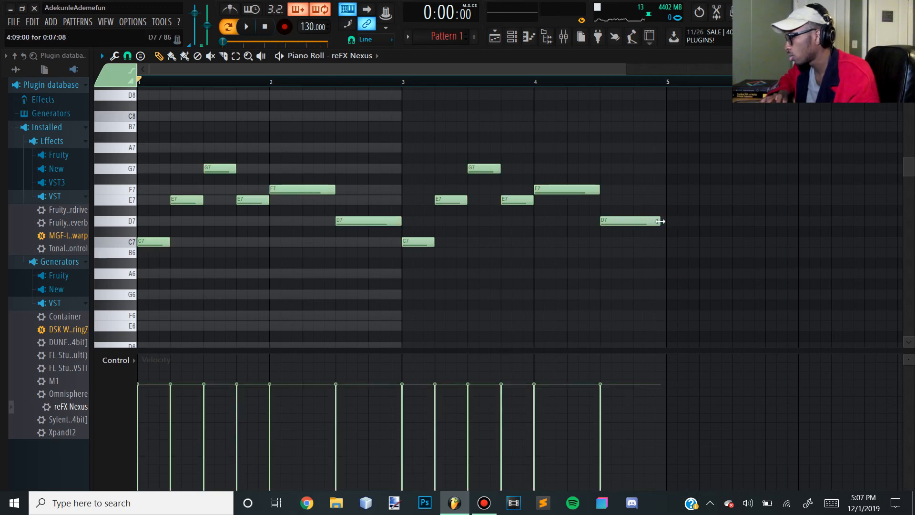
Step: Add an F6 note of length 0:08:00 below the melody at the start of bar 1 and play it back
{"action": "scroll", "coordinate": [164, 278], "scroll_direction": "down", "scroll_amount": 1}
{"action": "scroll", "coordinate": [163, 277], "scroll_direction": "down", "scroll_amount": 2}
{"action": "scroll", "coordinate": [162, 276], "scroll_direction": "up", "scroll_amount": 1}
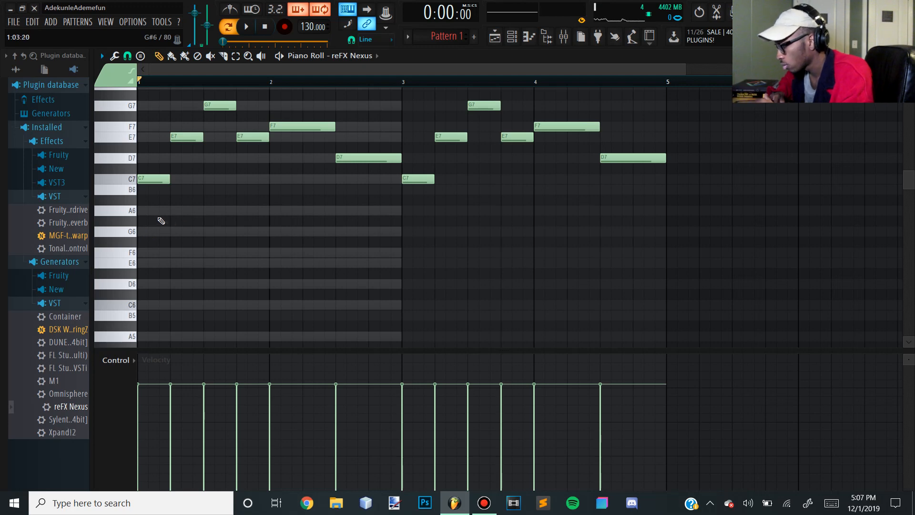
{"action": "left_click", "coordinate": [153, 253]}
{"action": "key", "text": "space"}
{"action": "key", "text": "space"}
{"action": "key", "text": "space"}
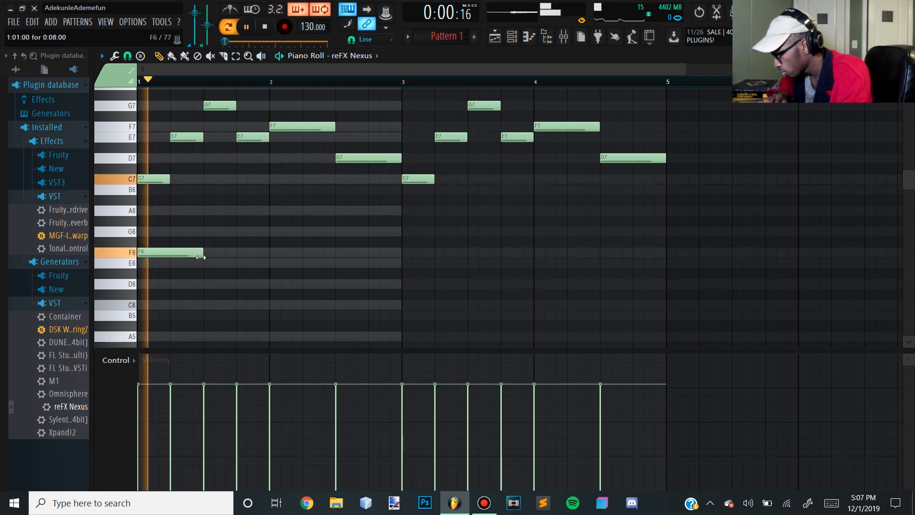
{"action": "key", "text": "space"}
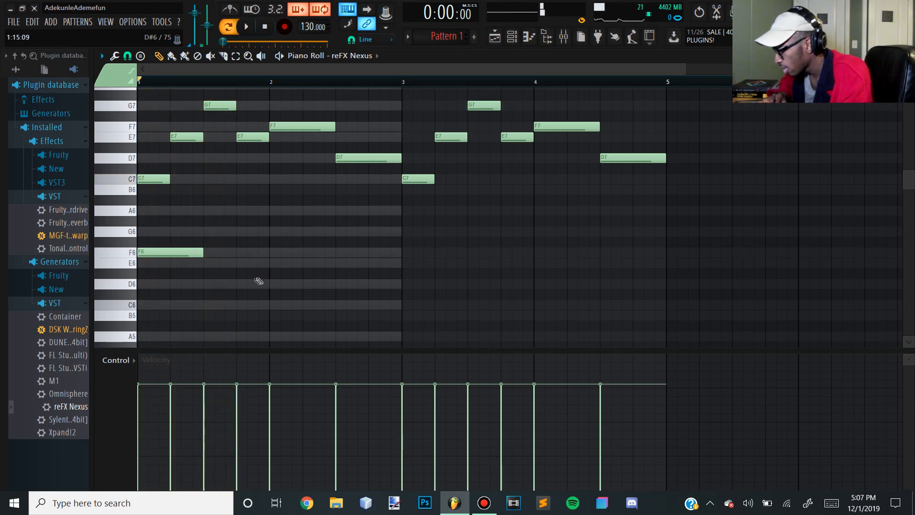
Step: Add a 0:08:00 D6 note at the start of bar 2 and lengthen the F6 to fill bar 1, playing the notes back
{"action": "left_click", "coordinate": [204, 284]}
{"action": "key", "text": "space"}
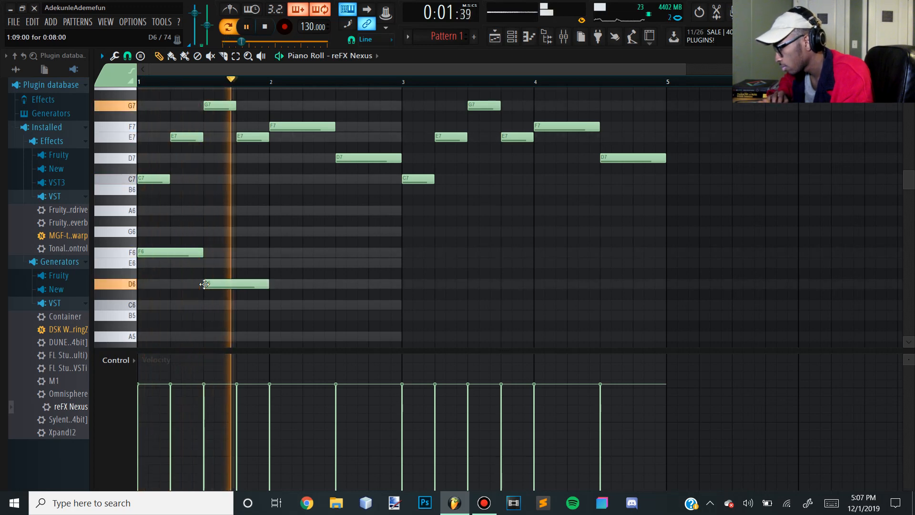
{"action": "key", "text": "space"}
{"action": "left_click_drag", "start_coordinate": [225, 281], "coordinate": [286, 281]}
{"action": "left_click_drag", "start_coordinate": [204, 250], "coordinate": [269, 248]}
{"action": "key", "text": "space"}
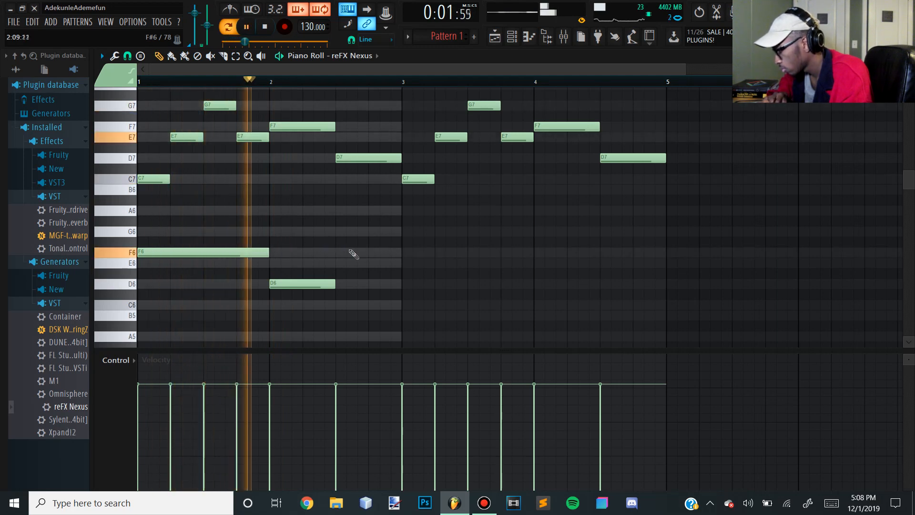
{"action": "key", "text": "space"}
Step: Add an E6 note of length 0:08:00 on beat 3 of bar 2 and play the pattern back
{"action": "left_click_drag", "start_coordinate": [338, 253], "coordinate": [337, 265]}
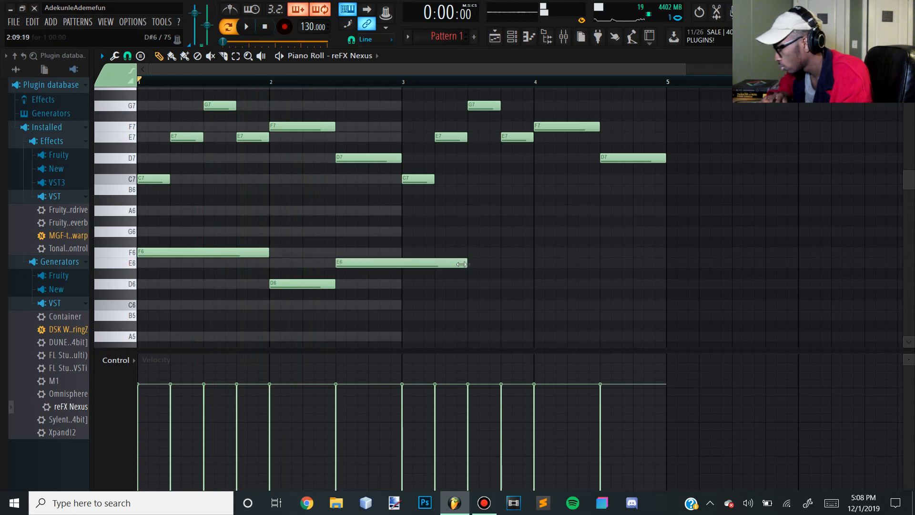
{"action": "left_click_drag", "start_coordinate": [466, 262], "coordinate": [402, 259]}
{"action": "key", "text": "space"}
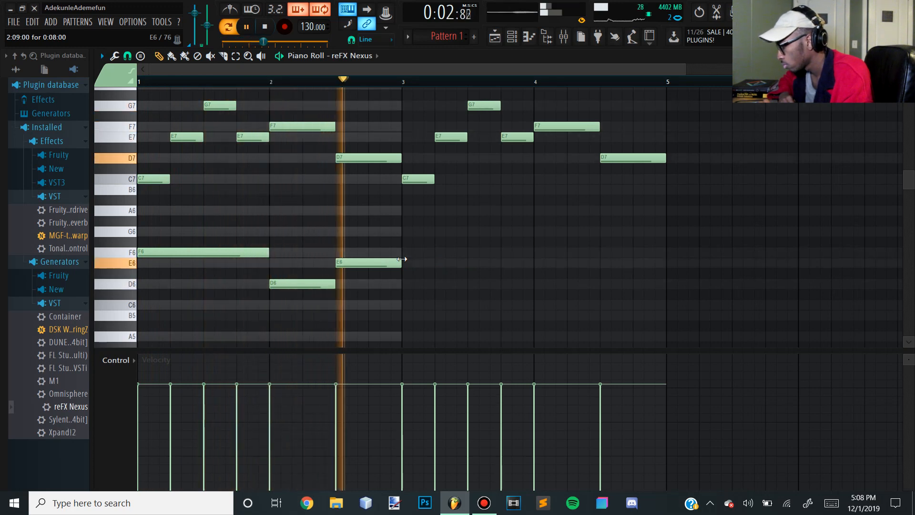
{"action": "key", "text": "space"}
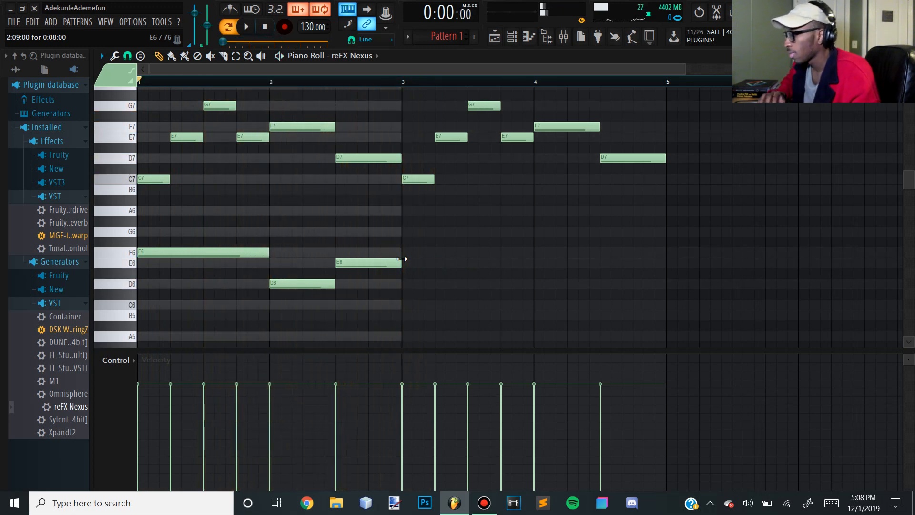
Step: Copy the three low notes F6, D6 and E6 into bars 3 and 4 and play the pattern back
{"action": "left_click_drag", "start_coordinate": [418, 309], "coordinate": [138, 196]}
{"action": "left_click_drag", "start_coordinate": [178, 252], "coordinate": [432, 254]}
{"action": "left_click_drag", "start_coordinate": [439, 249], "coordinate": [444, 248]}
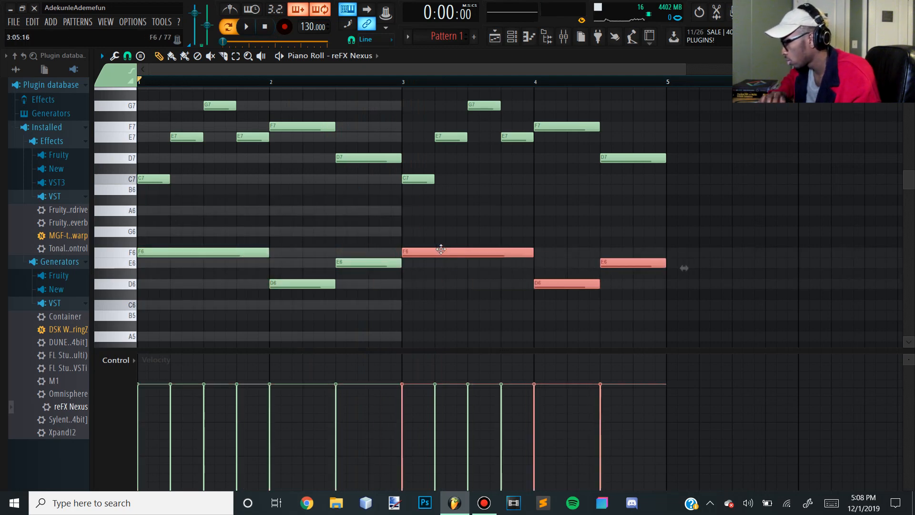
{"action": "left_click", "coordinate": [616, 279]}
{"action": "key", "text": "space"}
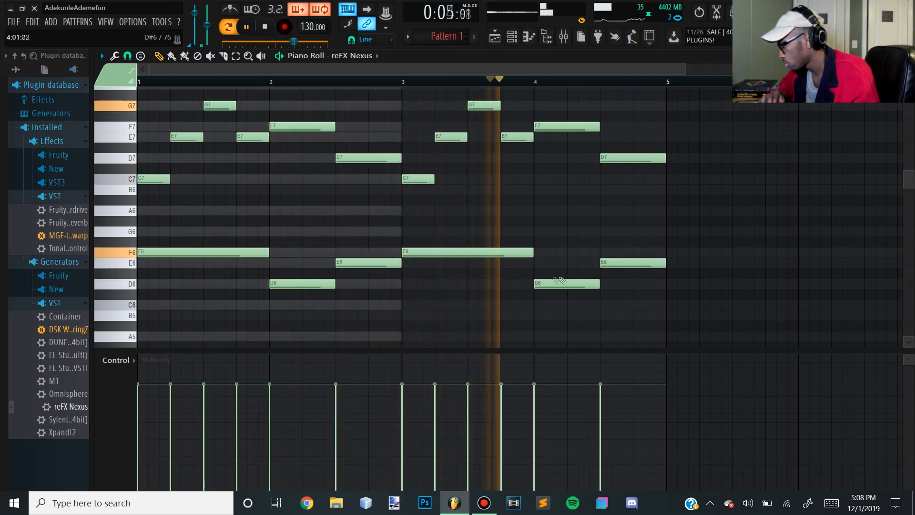
{"action": "key", "text": "space"}
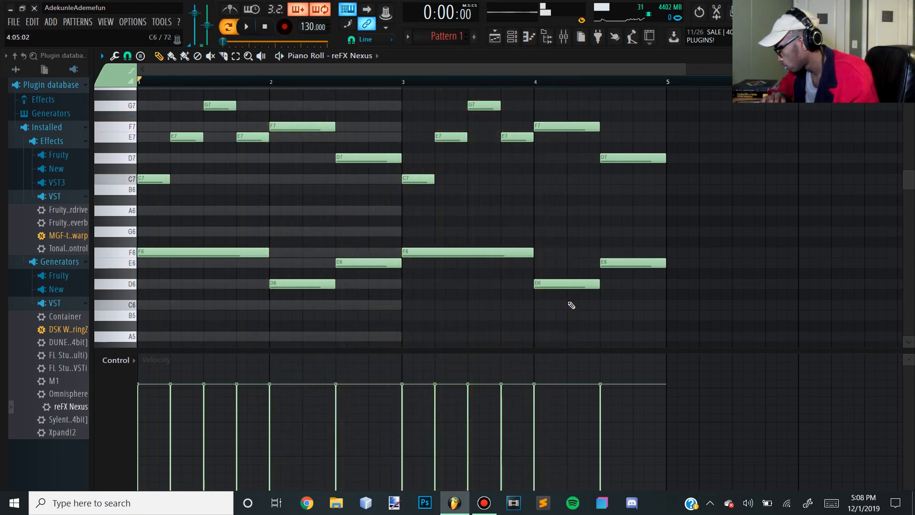
Step: Replace the low E6 on beat 3 of bar 4 with a C6 of the same length and play the pattern back
{"action": "left_click", "coordinate": [601, 306]}
{"action": "left_click", "coordinate": [631, 263]}
{"action": "key", "text": "Delete"}
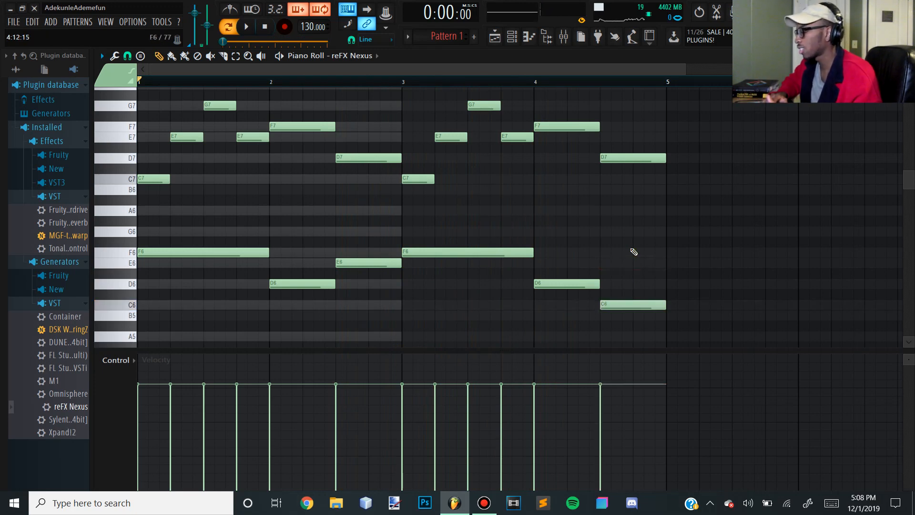
{"action": "key", "text": "space"}
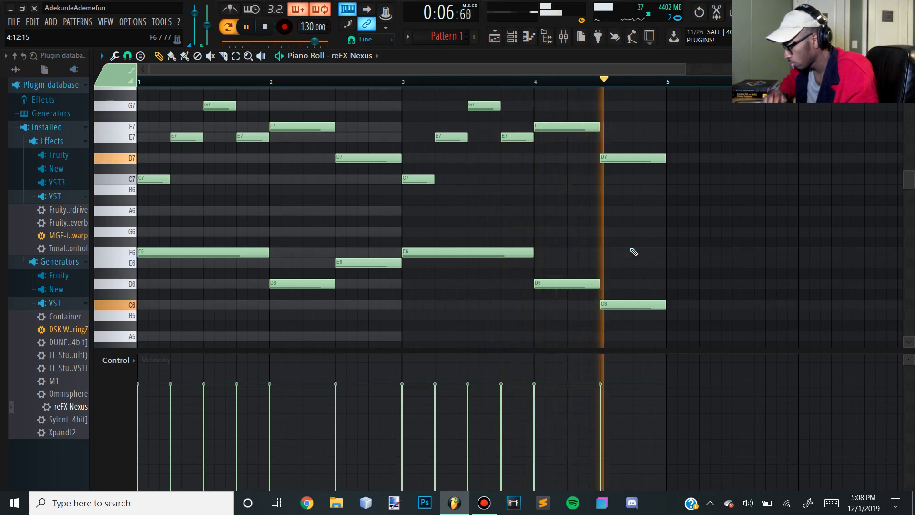
{"action": "left_click", "coordinate": [271, 28]}
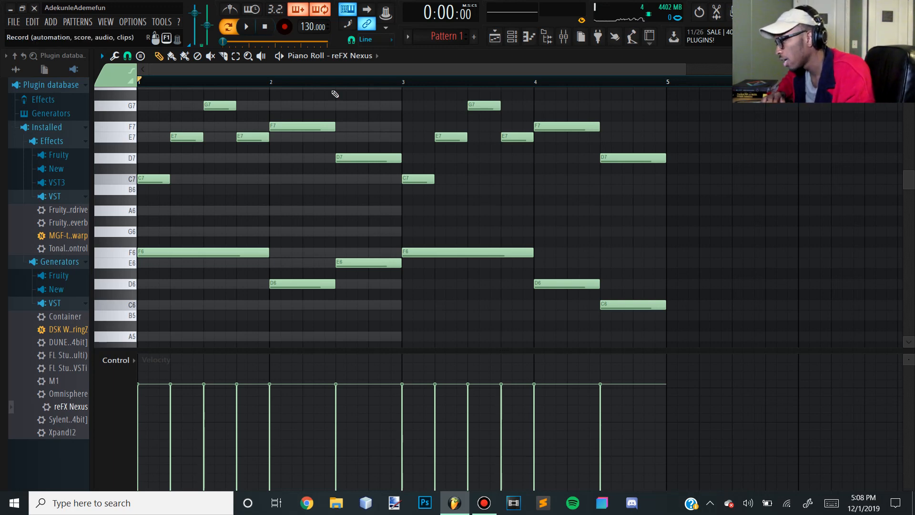
{"action": "scroll", "coordinate": [332, 133], "scroll_direction": "up", "scroll_amount": 5}
{"action": "scroll", "coordinate": [333, 134], "scroll_direction": "down", "scroll_amount": 5}
{"action": "scroll", "coordinate": [332, 134], "scroll_direction": "up", "scroll_amount": 5}
{"action": "scroll", "coordinate": [332, 134], "scroll_direction": "down", "scroll_amount": 4}
{"action": "scroll", "coordinate": [332, 133], "scroll_direction": "up", "scroll_amount": 5}
{"action": "scroll", "coordinate": [332, 133], "scroll_direction": "down", "scroll_amount": 6}
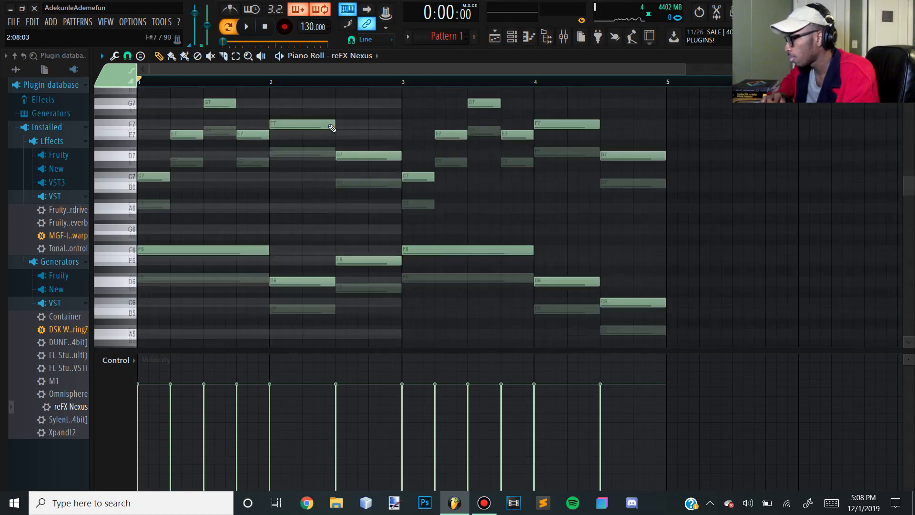
{"action": "scroll", "coordinate": [332, 128], "scroll_direction": "up", "scroll_amount": 2}
{"action": "scroll", "coordinate": [332, 128], "scroll_direction": "up", "scroll_amount": 1}
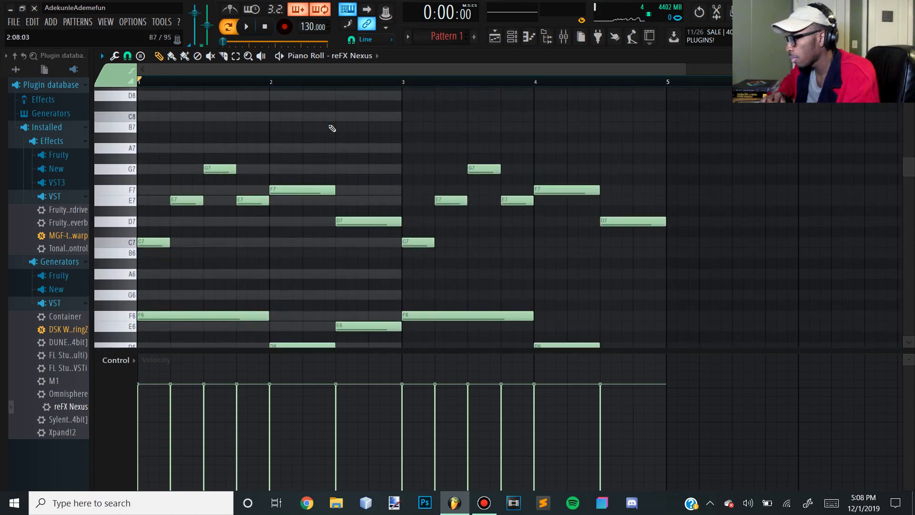
{"action": "scroll", "coordinate": [333, 128], "scroll_direction": "down", "scroll_amount": 1}
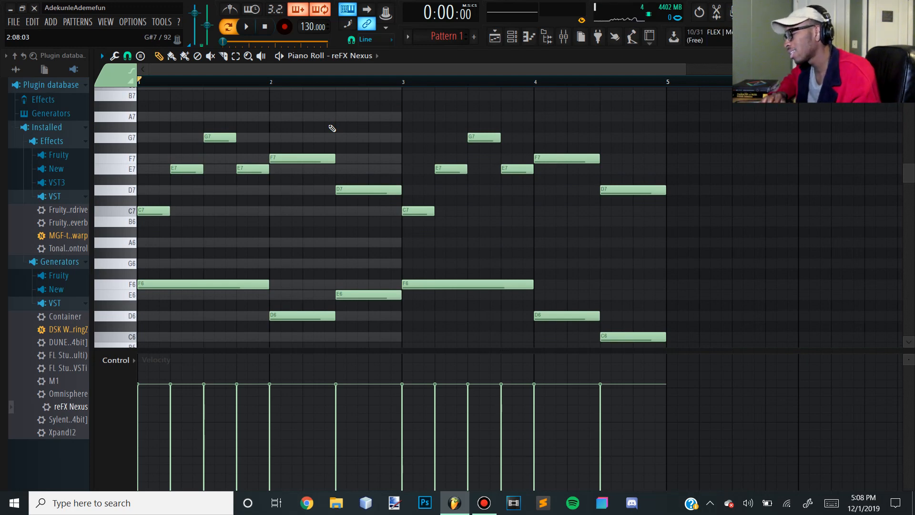
Step: Add a short C8 note of length 0:02:00 above the melody at the start of bar 1
{"action": "scroll", "coordinate": [332, 128], "scroll_direction": "up", "scroll_amount": 5}
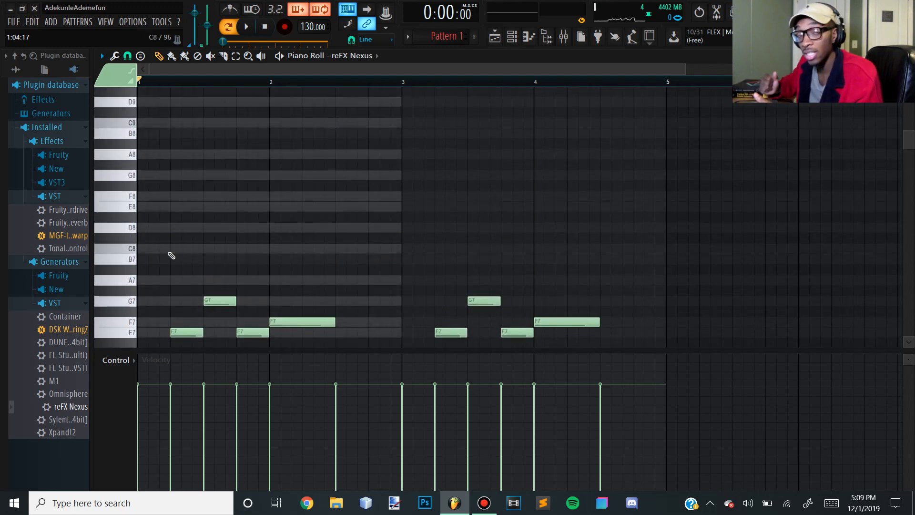
{"action": "left_click", "coordinate": [141, 180]}
{"action": "left_click_drag", "start_coordinate": [202, 177], "coordinate": [156, 183]}
{"action": "right_click", "coordinate": [165, 186]}
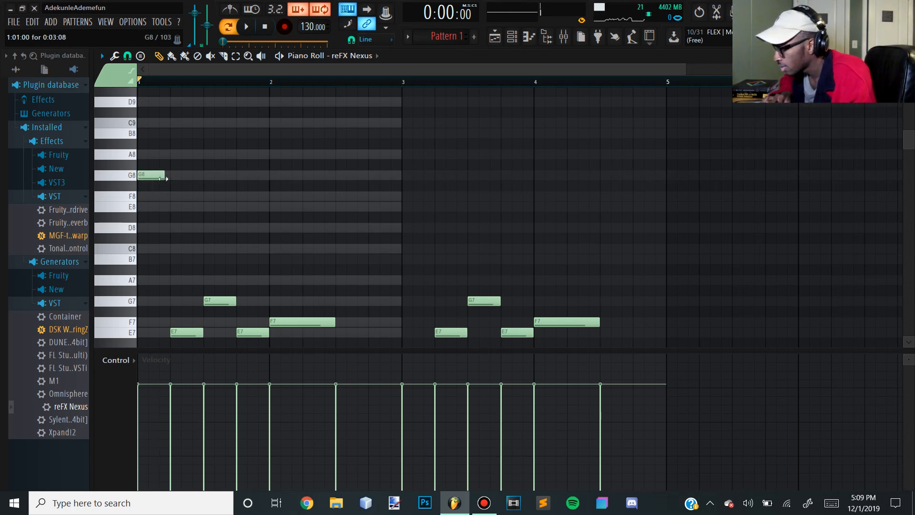
{"action": "left_click_drag", "start_coordinate": [149, 177], "coordinate": [139, 215]}
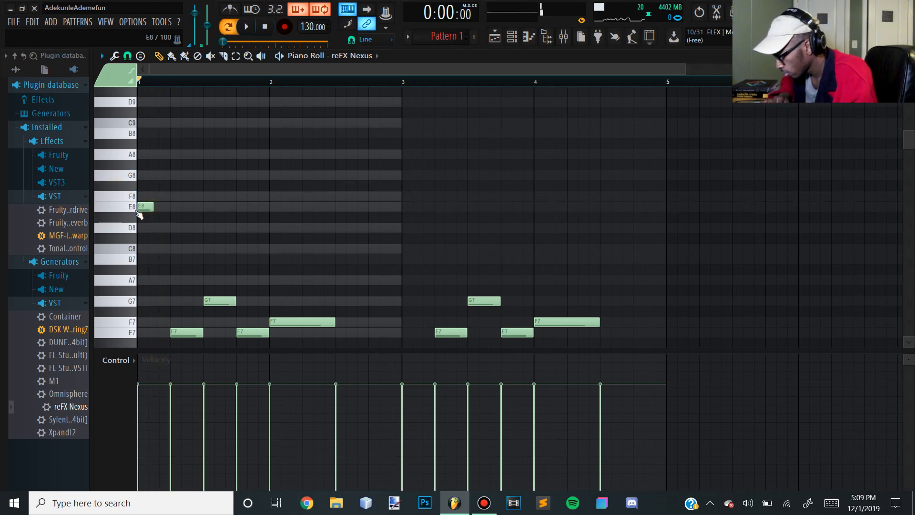
{"action": "mouse_move", "coordinate": [138, 210]}
{"action": "left_mouse_down"}
{"action": "mouse_move", "coordinate": [127, 259]}
{"action": "mouse_move", "coordinate": [129, 246]}
{"action": "left_mouse_up"}
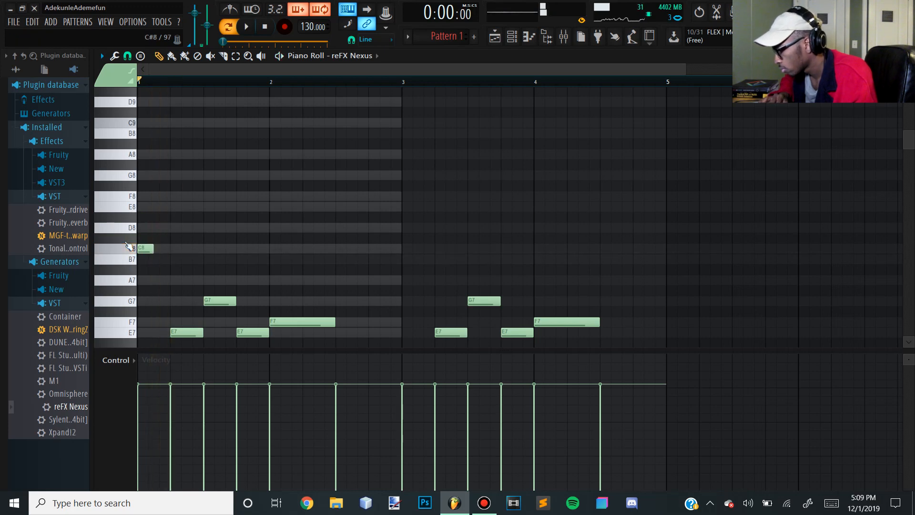
Step: Add consecutive 0:02:00 notes E8, D8, C8 and G8 after the first C8 in bar 1 and play them back
{"action": "left_click", "coordinate": [156, 207]}
{"action": "left_click", "coordinate": [177, 228]}
{"action": "left_click_drag", "start_coordinate": [193, 249], "coordinate": [187, 249]}
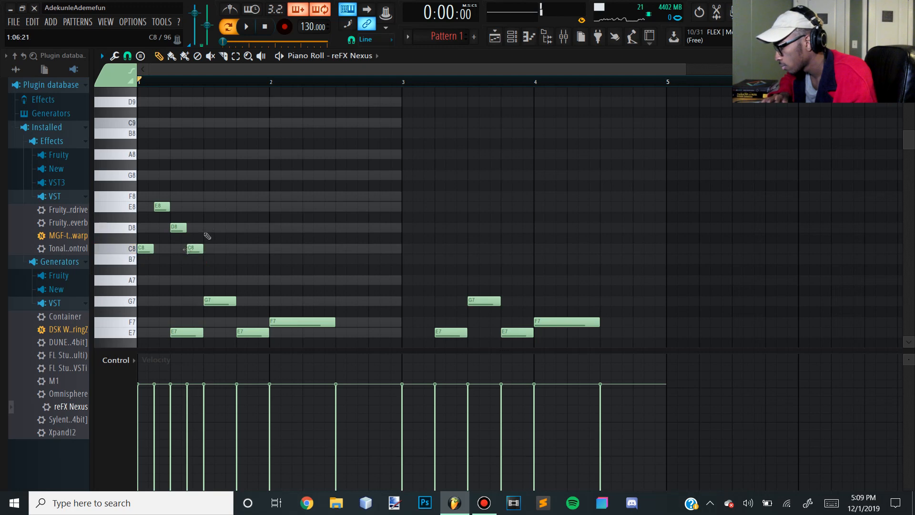
{"action": "left_click", "coordinate": [208, 174]}
{"action": "key", "text": "space"}
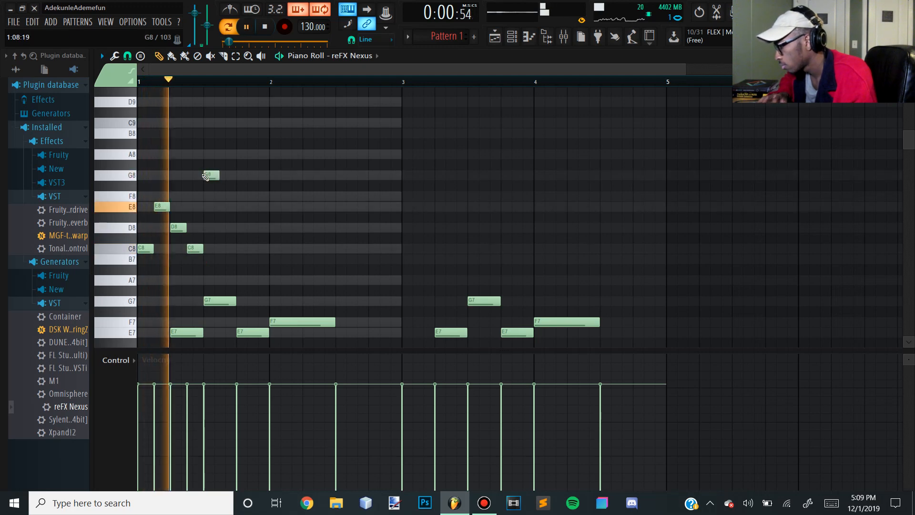
{"action": "key", "text": "space"}
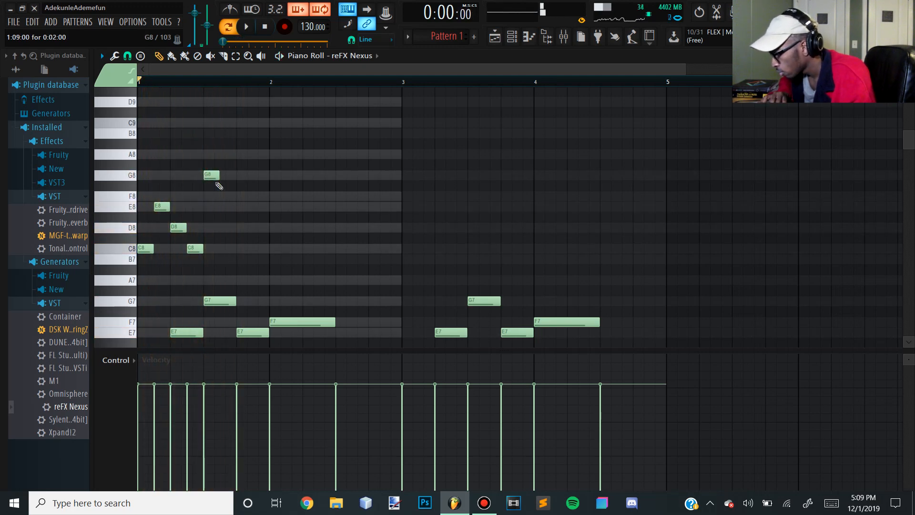
Step: Add a 0:02:00 note directly after the G8 in bar 1, set its pitch to E8 and play it back
{"action": "left_click", "coordinate": [223, 196]}
{"action": "key", "text": "space"}
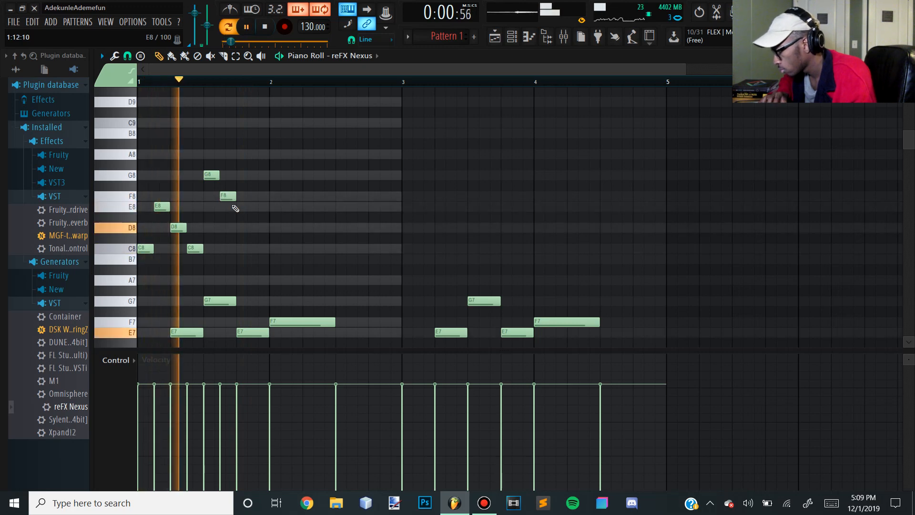
{"action": "key", "text": "space"}
{"action": "left_click_drag", "start_coordinate": [228, 197], "coordinate": [230, 211]}
{"action": "key", "text": "space"}
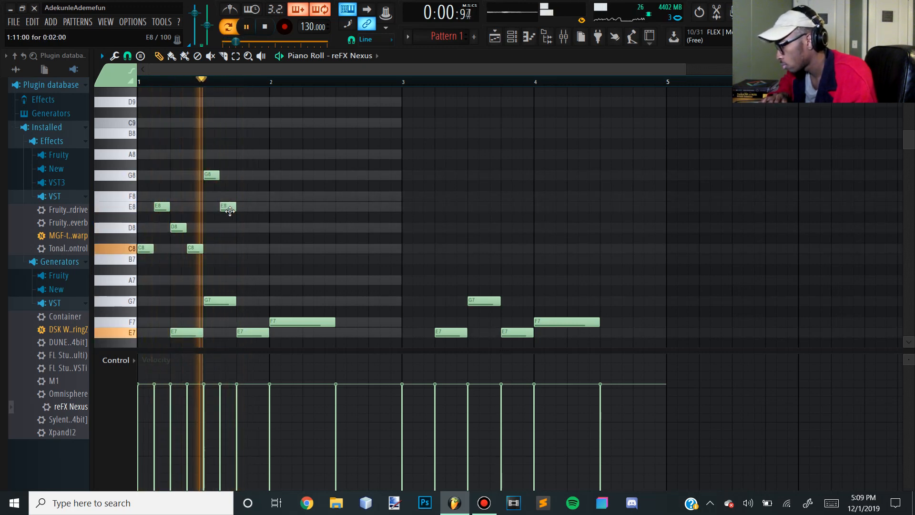
{"action": "key", "text": "space"}
Step: Try the last E8 of bar 1 at 1:13:00, play it back and return the note to 1:11:00
{"action": "left_click_drag", "start_coordinate": [226, 208], "coordinate": [241, 207]}
{"action": "key", "text": "space"}
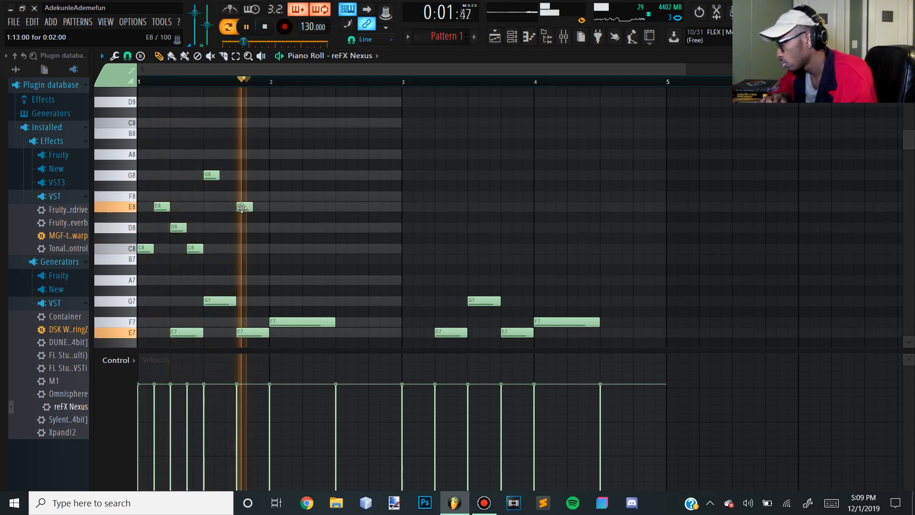
{"action": "key", "text": "space"}
{"action": "left_click_drag", "start_coordinate": [243, 207], "coordinate": [227, 207]}
{"action": "key", "text": "space"}
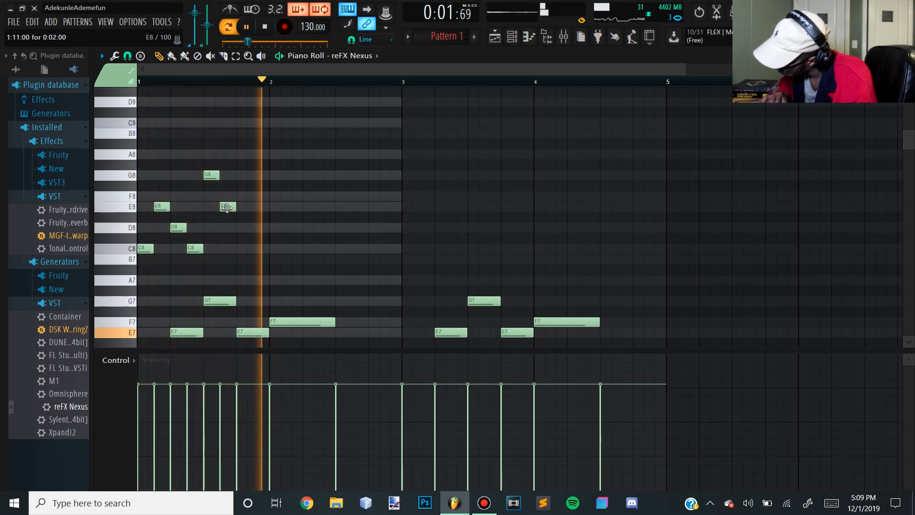
Step: Copy the six high notes of bar 1 into bar 2 and play the pattern back
{"action": "left_click_drag", "start_coordinate": [261, 275], "coordinate": [138, 151]}
{"action": "left_click_drag", "start_coordinate": [144, 247], "coordinate": [275, 246]}
{"action": "key", "text": "space"}
{"action": "key", "text": "space"}
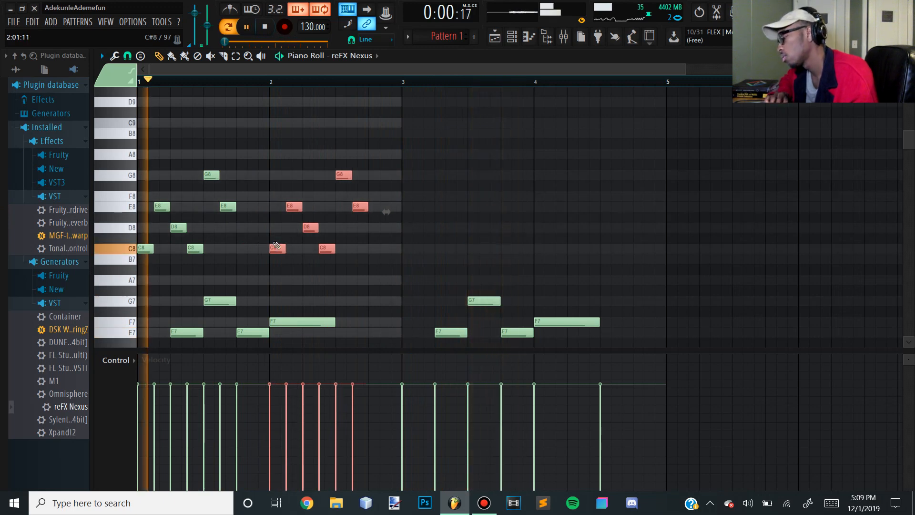
Step: Copy the high notes of bars 1 and 2 into bars 3 and 4, aligned with the start of bar 3, during playback
{"action": "left_click_drag", "start_coordinate": [405, 274], "coordinate": [93, 110]}
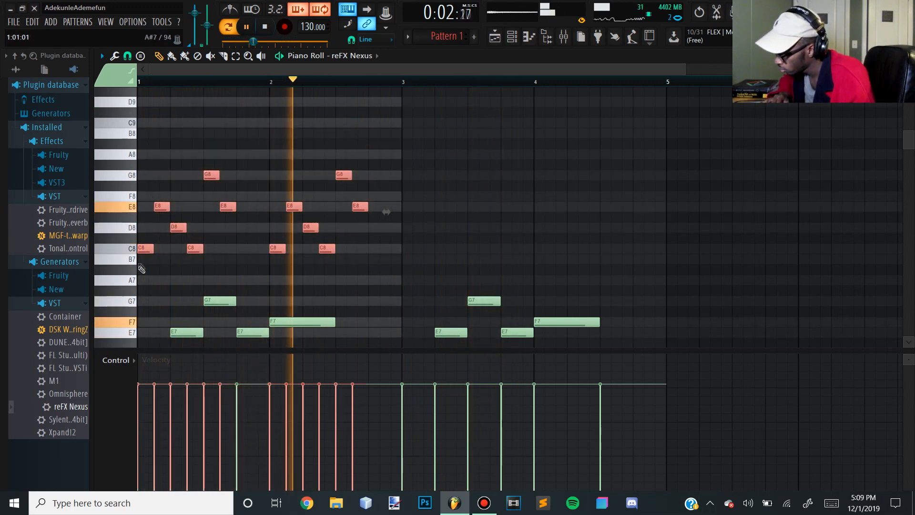
{"action": "mouse_move", "coordinate": [143, 248]}
{"action": "left_mouse_down"}
{"action": "mouse_move", "coordinate": [434, 223]}
{"action": "mouse_move", "coordinate": [394, 225]}
{"action": "left_mouse_up"}
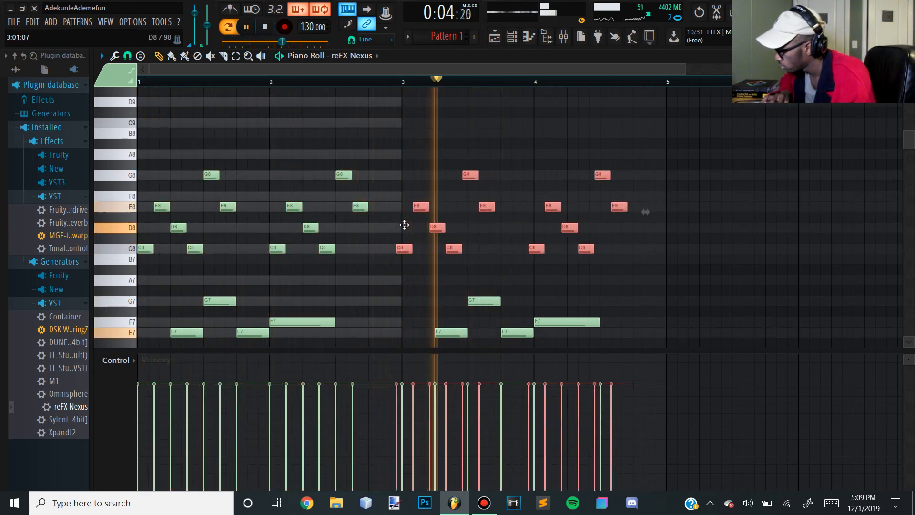
{"action": "left_click", "coordinate": [419, 136]}
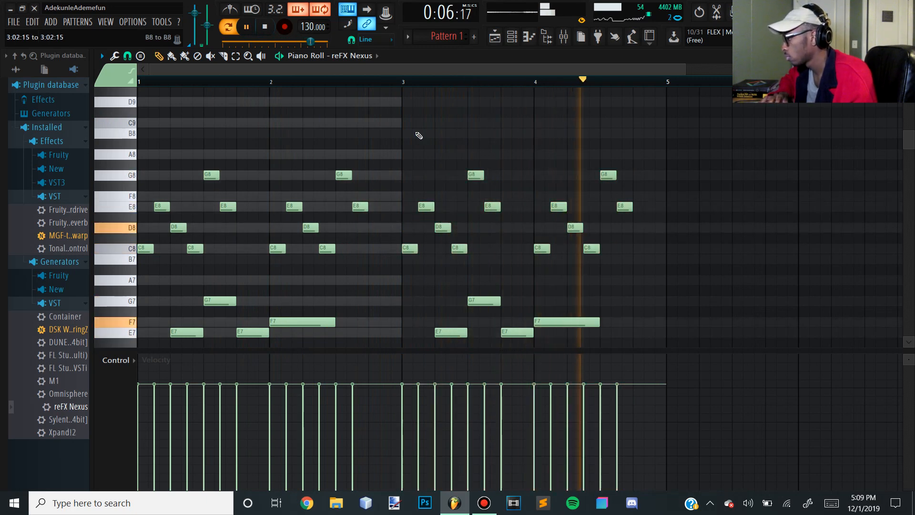
{"action": "key", "text": "space"}
{"action": "scroll", "coordinate": [445, 166], "scroll_direction": "down", "scroll_amount": 1}
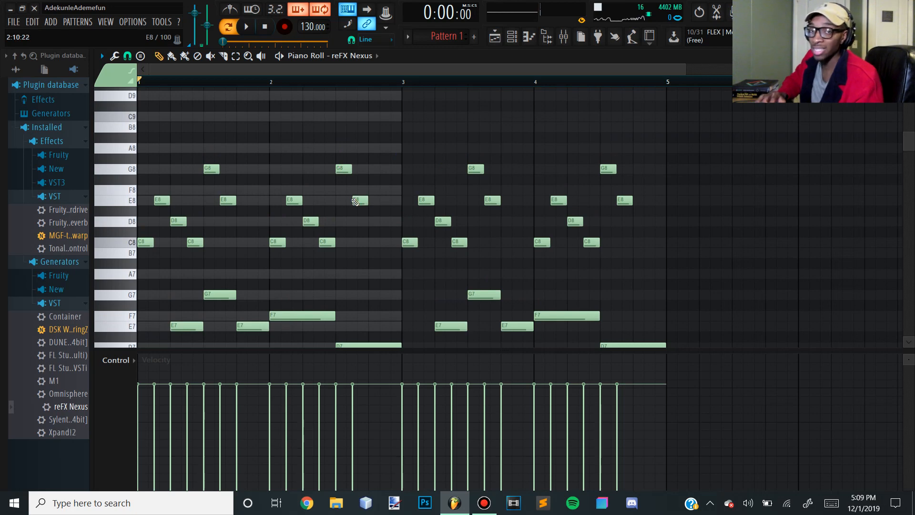
{"action": "left_click", "coordinate": [356, 199]}
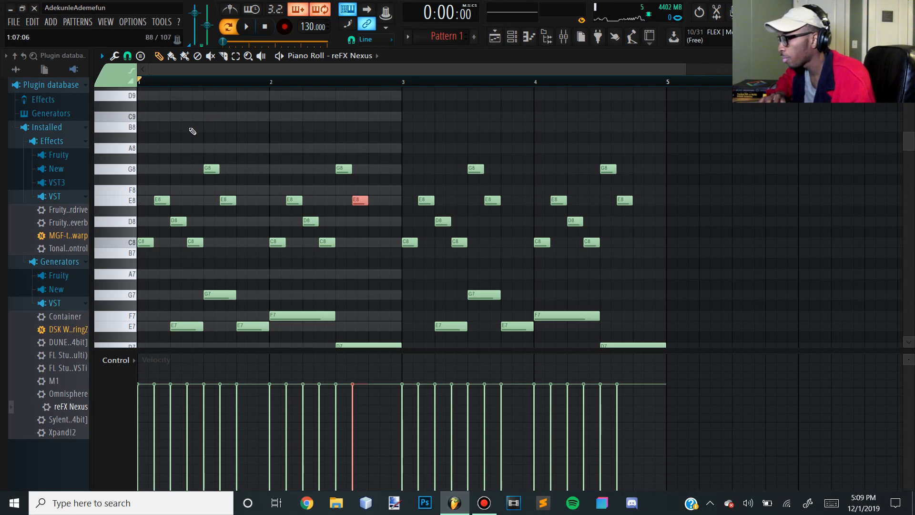
{"action": "scroll", "coordinate": [192, 131], "scroll_direction": "down", "scroll_amount": 8}
{"action": "scroll", "coordinate": [192, 131], "scroll_direction": "up", "scroll_amount": 9}
{"action": "left_click_drag", "start_coordinate": [249, 256], "coordinate": [137, 172]}
{"action": "left_click_drag", "start_coordinate": [243, 266], "coordinate": [138, 162]}
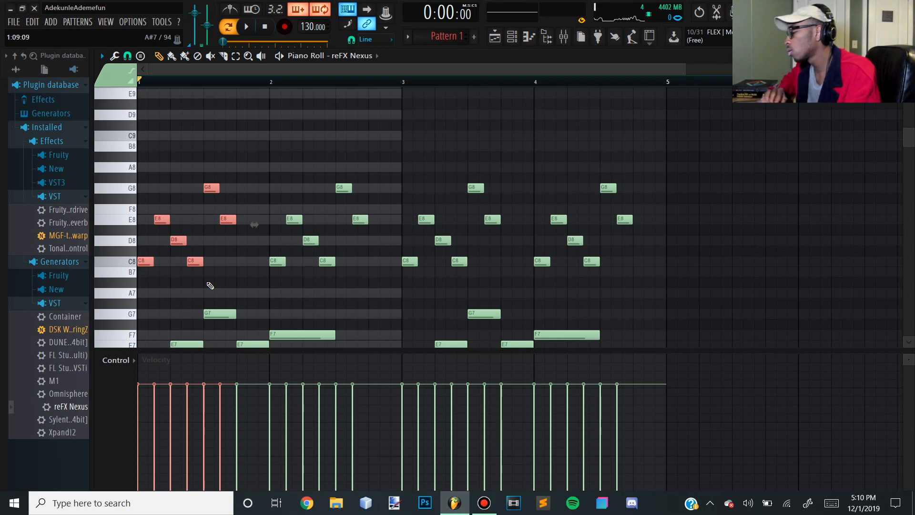
{"action": "left_click", "coordinate": [387, 208], "text": "ctrl"}
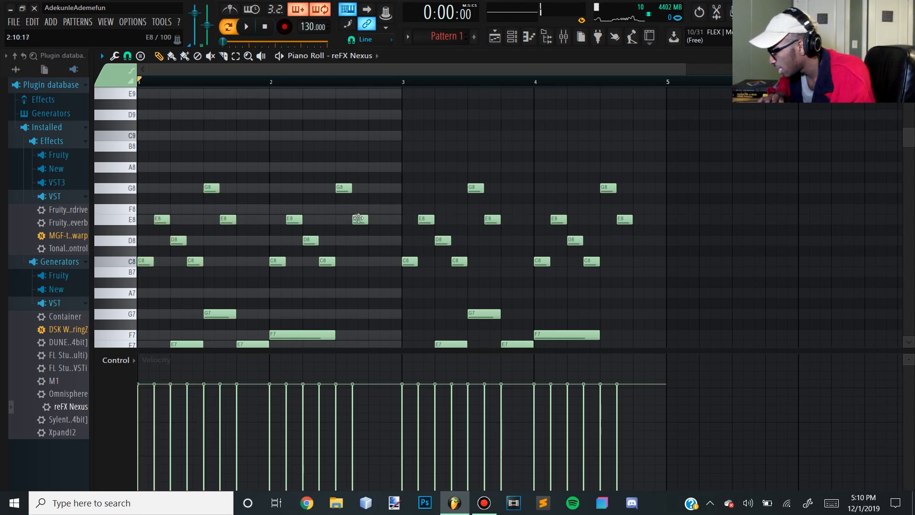
Step: Lower the last high E8 notes in bars 2 and 4 to C8, playing the pattern back from bar 2
{"action": "left_click", "coordinate": [275, 88]}
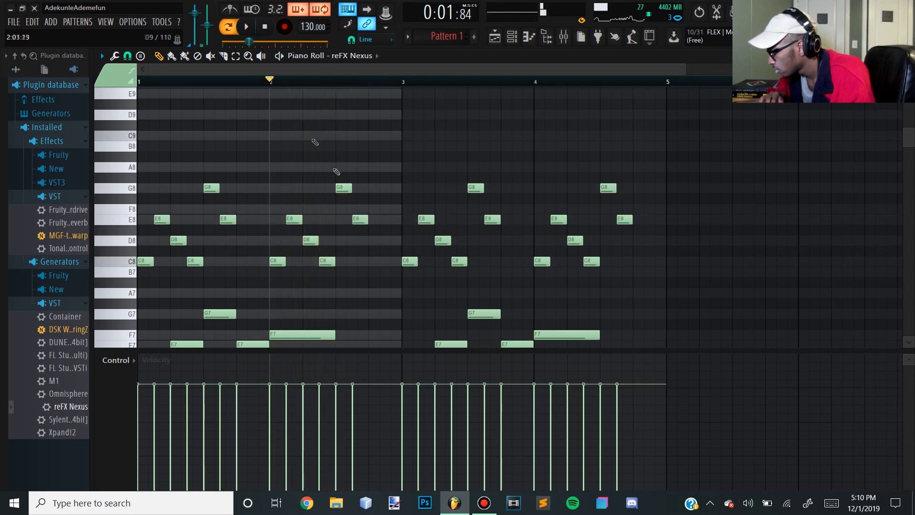
{"action": "left_click_drag", "start_coordinate": [355, 231], "coordinate": [358, 273]}
{"action": "key", "text": "space"}
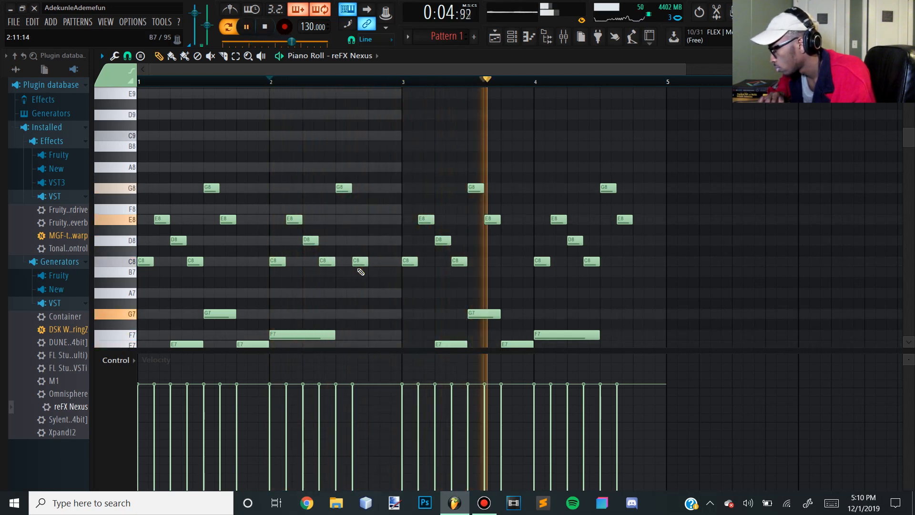
{"action": "key", "text": "space"}
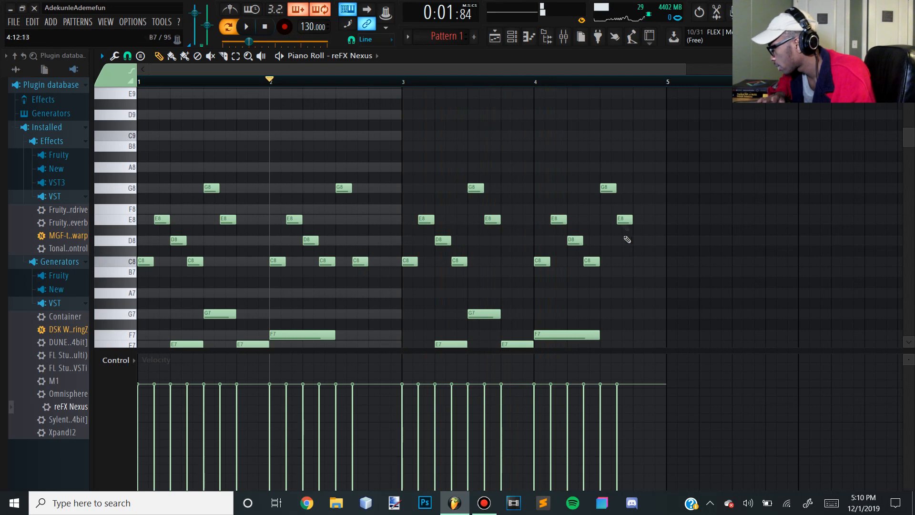
{"action": "left_click_drag", "start_coordinate": [623, 220], "coordinate": [621, 262]}
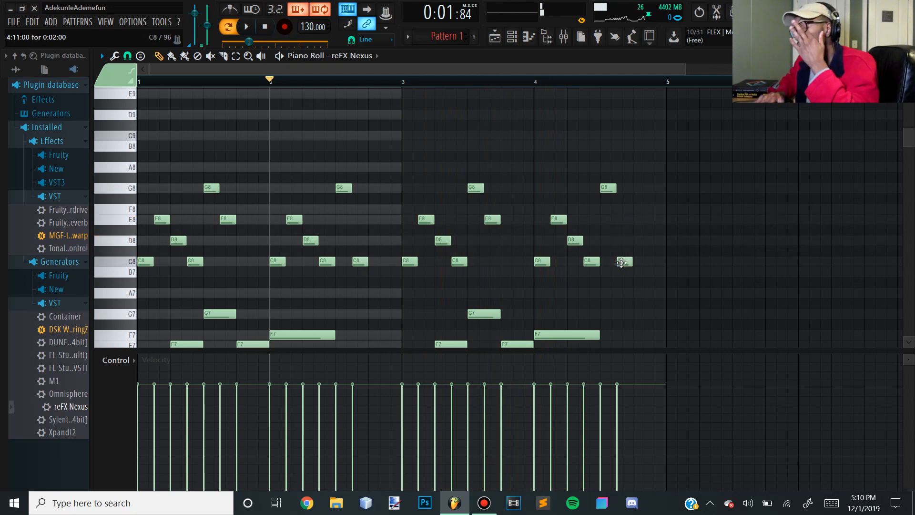
{"action": "key", "text": "space"}
{"action": "key", "text": "space"}
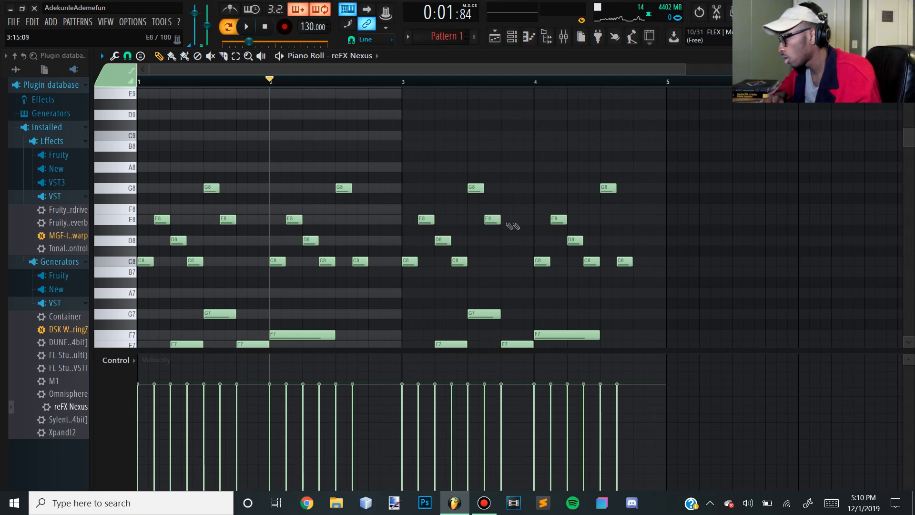
Step: Return the playback position to the start of bar 1 and play the pattern with all three note layers
{"action": "left_click_drag", "start_coordinate": [146, 84], "coordinate": [3, 78]}
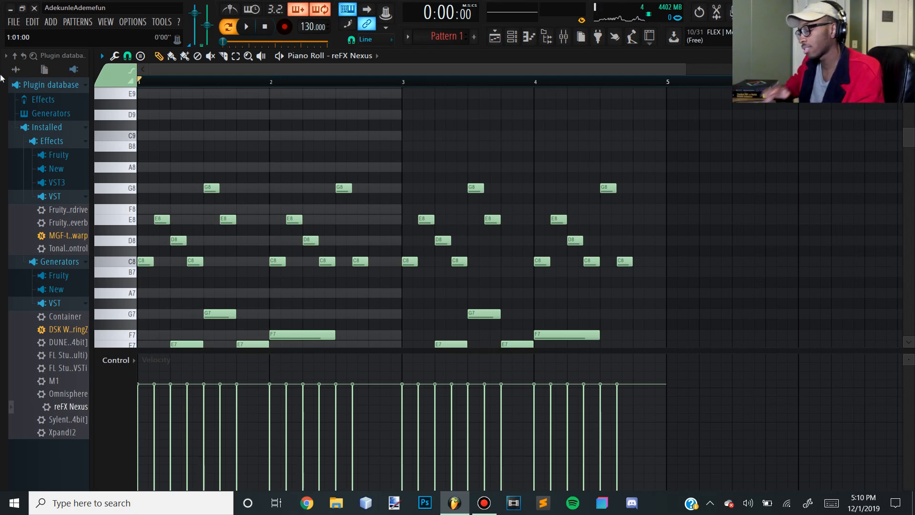
{"action": "key", "text": "space"}
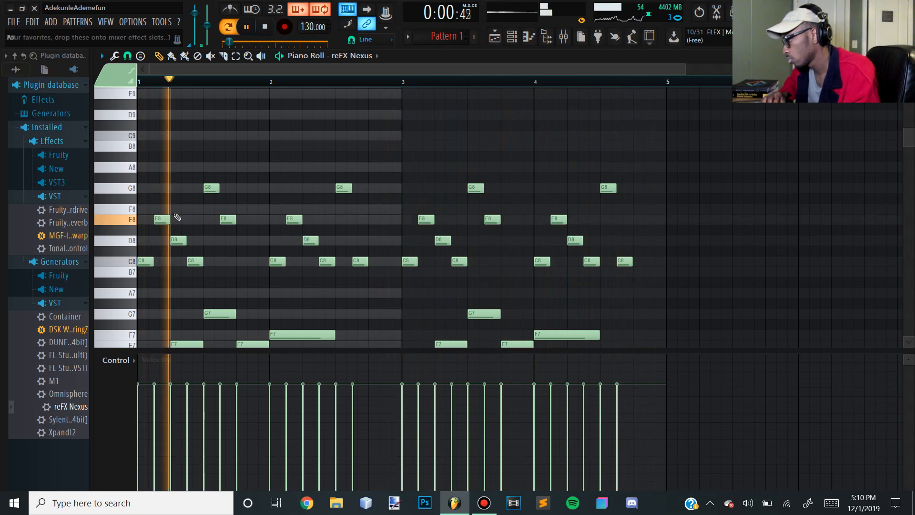
{"action": "scroll", "coordinate": [229, 216], "scroll_direction": "down", "scroll_amount": 4}
{"action": "key", "text": "space"}
Step: Zoom the piano roll out vertically and enlarge the note grid to show the high, middle and low notes together
{"action": "scroll", "coordinate": [230, 218], "scroll_direction": "up", "scroll_amount": 5}
{"action": "scroll", "coordinate": [232, 219], "scroll_direction": "down", "scroll_amount": 5}
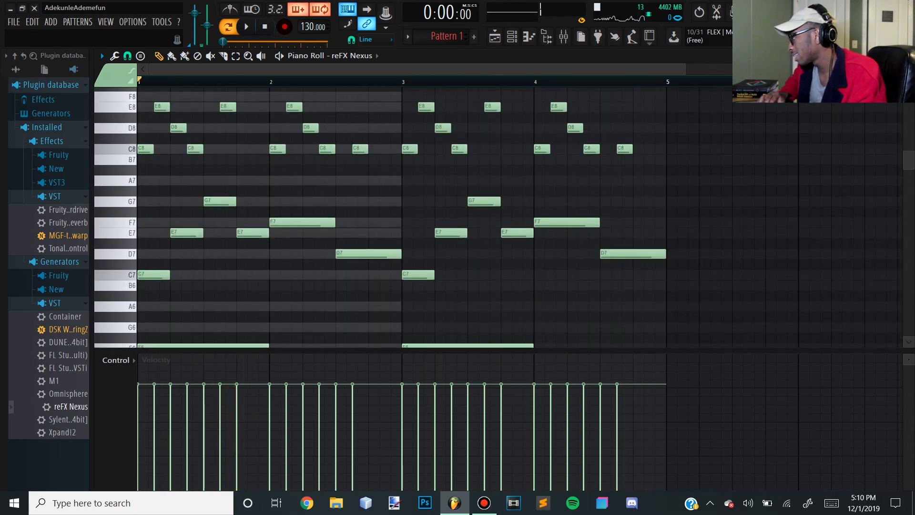
{"action": "left_click_drag", "start_coordinate": [909, 82], "coordinate": [908, 90]}
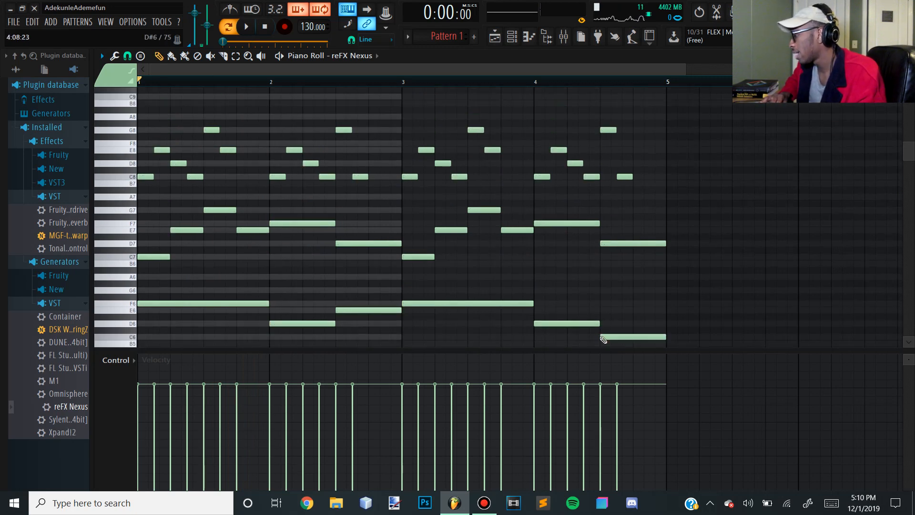
{"action": "left_click_drag", "start_coordinate": [596, 349], "coordinate": [582, 404]}
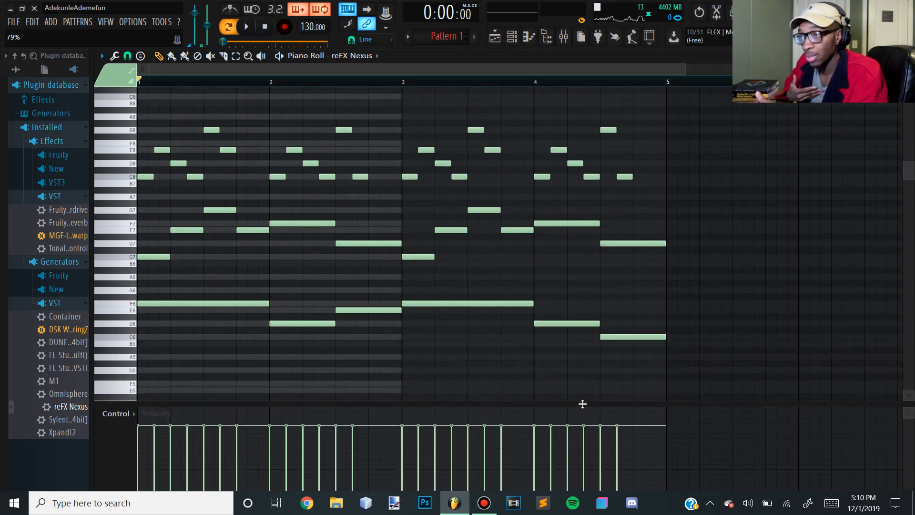
Step: Delete all the high counter-melody notes from C8 to G8 across bars 1 to 4
{"action": "scroll", "coordinate": [585, 202], "scroll_direction": "up", "scroll_amount": 3}
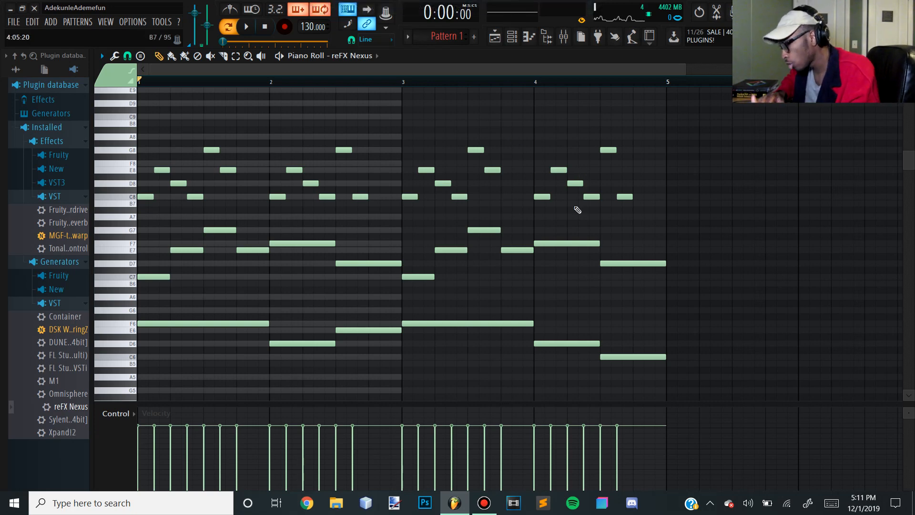
{"action": "scroll", "coordinate": [572, 200], "scroll_direction": "up", "scroll_amount": 3}
{"action": "left_click_drag", "start_coordinate": [672, 287], "coordinate": [139, 103]}
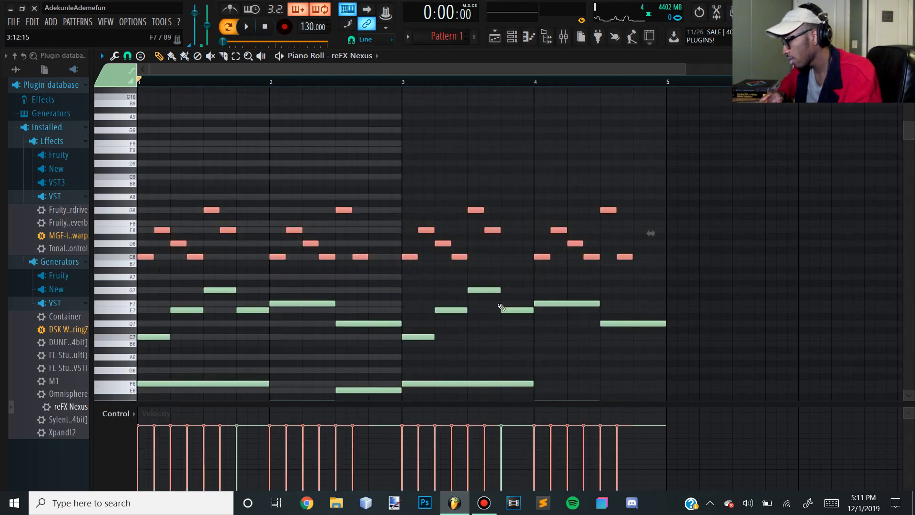
{"action": "key", "text": "Delete"}
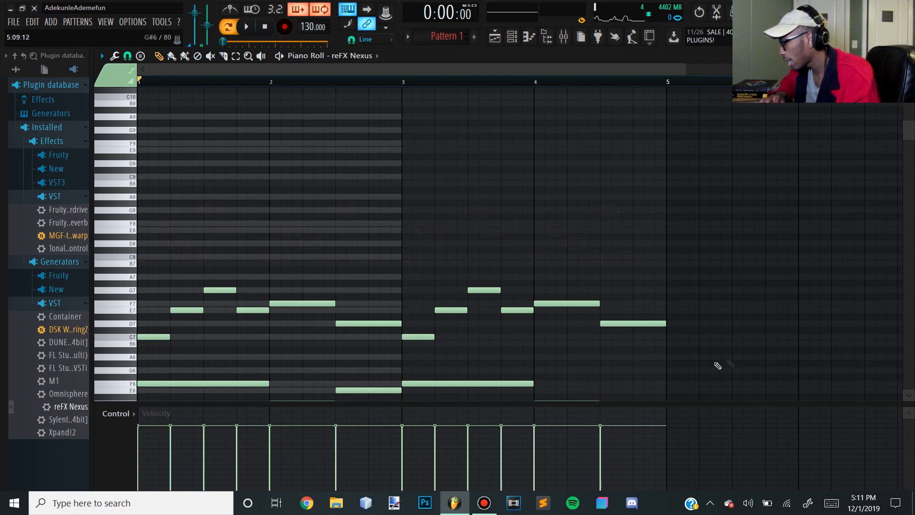
Step: Copy the middle melody notes between C7 and G7 in all four bars one octave higher, keeping the originals
{"action": "left_click_drag", "start_coordinate": [705, 365], "coordinate": [133, 291]}
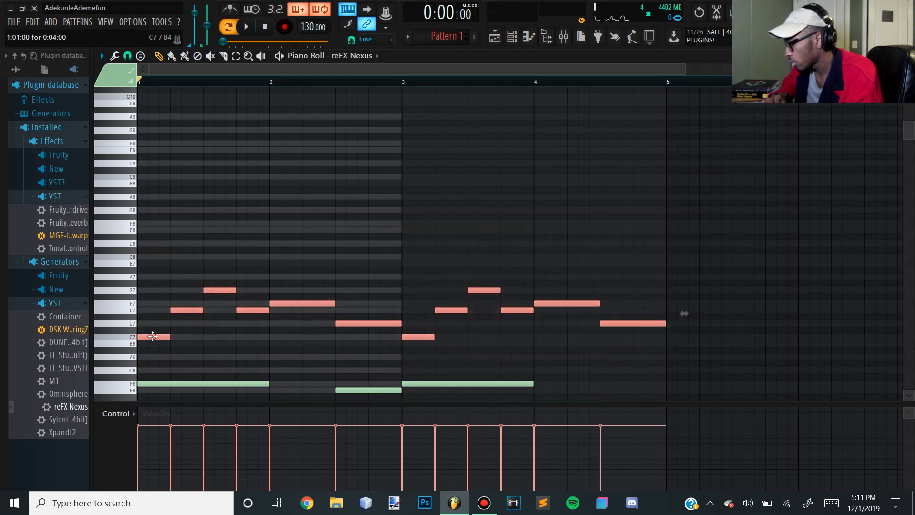
{"action": "mouse_move", "coordinate": [152, 337]}
{"action": "left_mouse_down"}
{"action": "mouse_move", "coordinate": [145, 334]}
{"action": "mouse_move", "coordinate": [171, 333]}
{"action": "mouse_move", "coordinate": [143, 336]}
{"action": "left_mouse_up"}
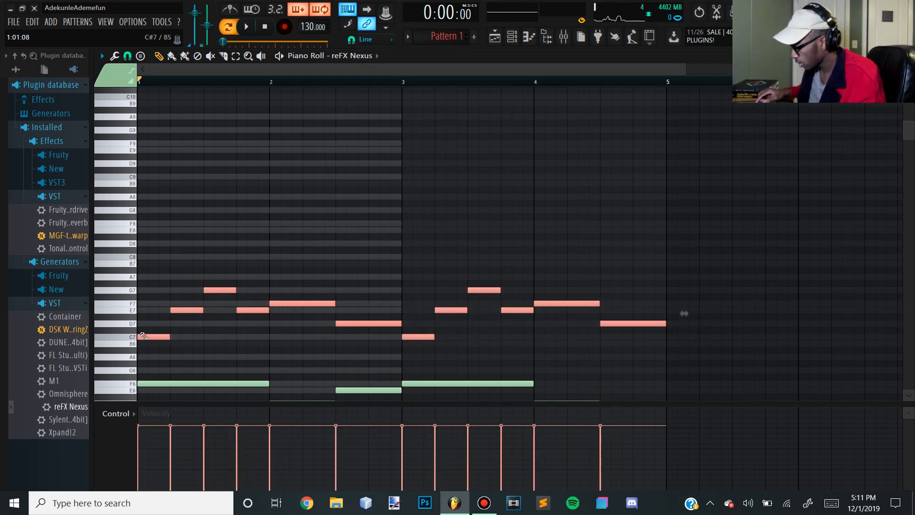
{"action": "left_click_drag", "start_coordinate": [141, 333], "coordinate": [143, 336]}
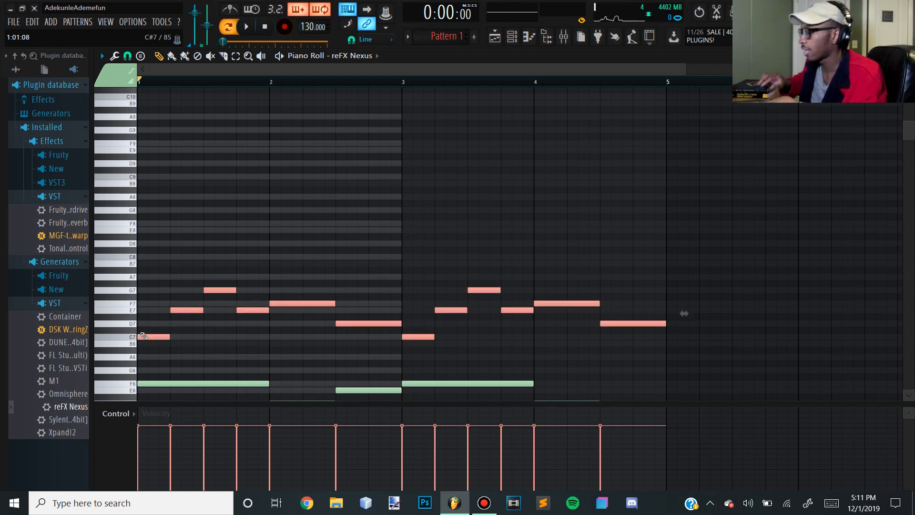
{"action": "key", "text": "ctrl+Up"}
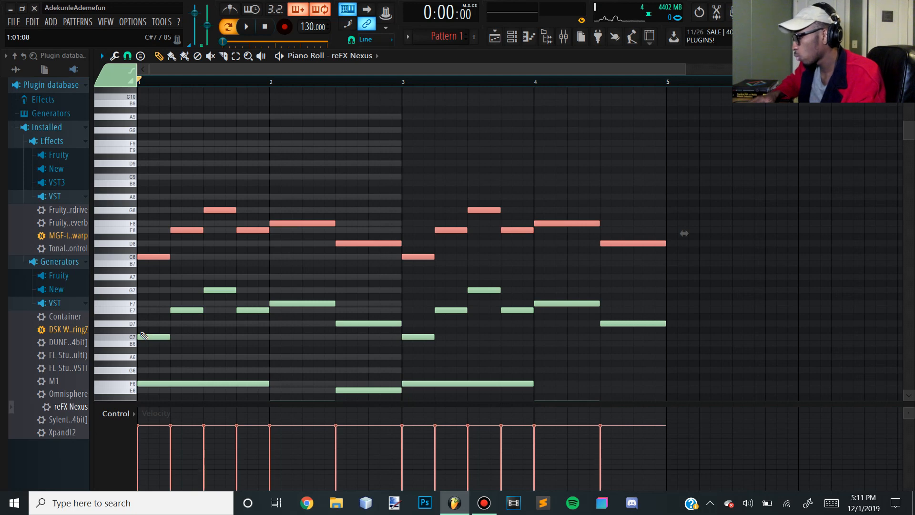
Step: Flip the octave-higher copy horizontally with the score flipper, auditioning the pattern before accepting
{"action": "key", "text": "alt+y"}
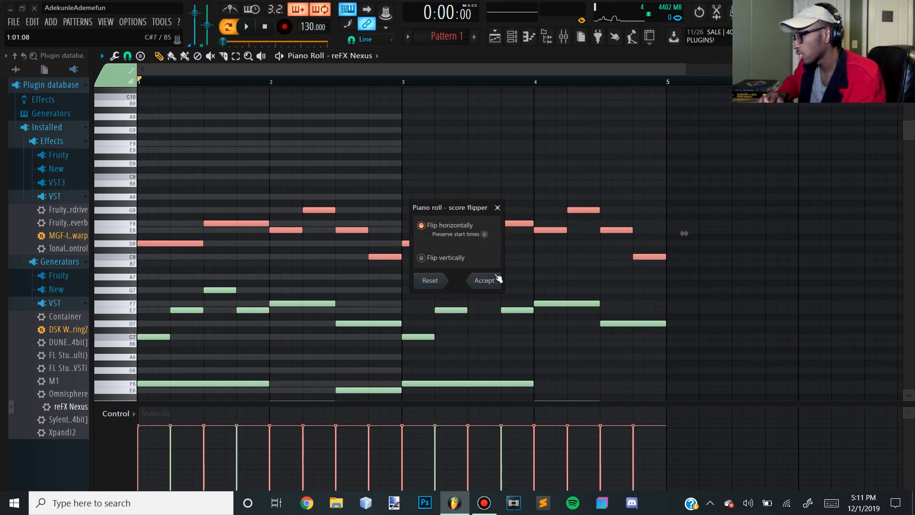
{"action": "key", "text": "space"}
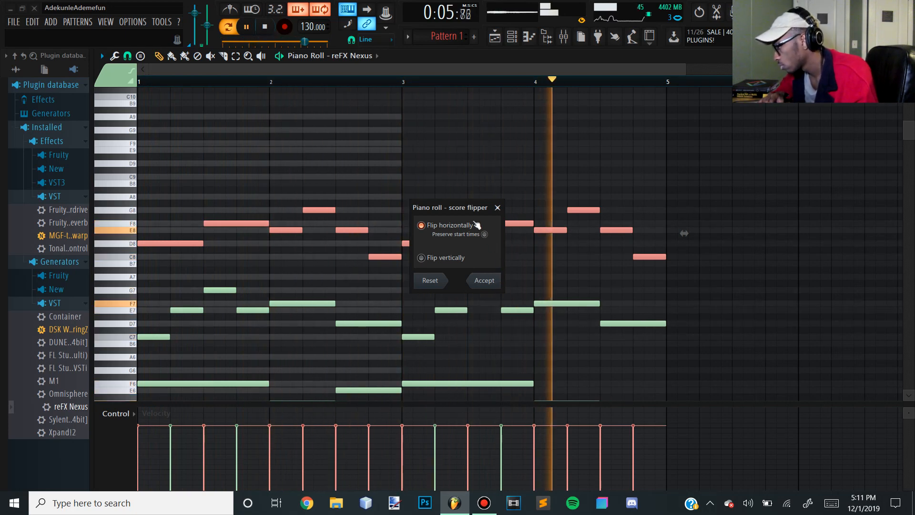
{"action": "left_click", "coordinate": [484, 280]}
{"action": "key", "text": "space"}
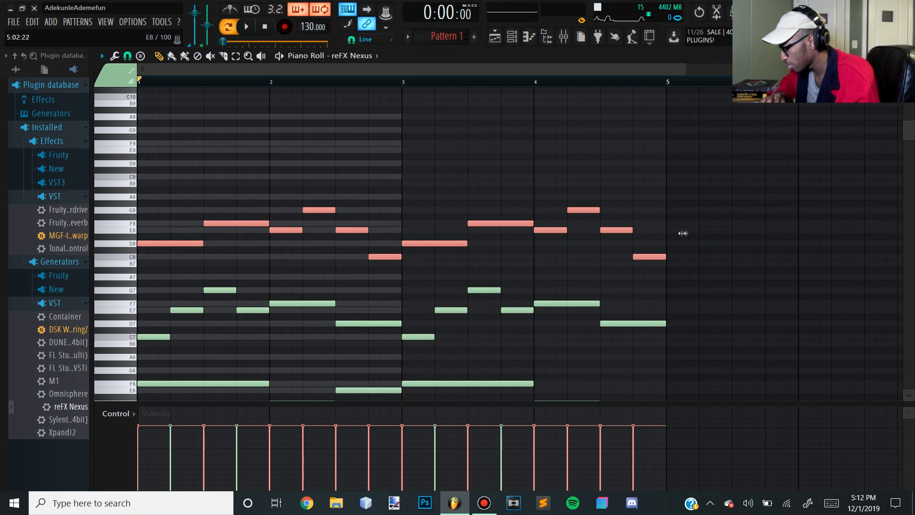
Step: Compress the flipped high notes to half length to fill bars 1 and 2, and duplicate them into bars 3 and 4
{"action": "left_click_drag", "start_coordinate": [682, 233], "coordinate": [419, 233]}
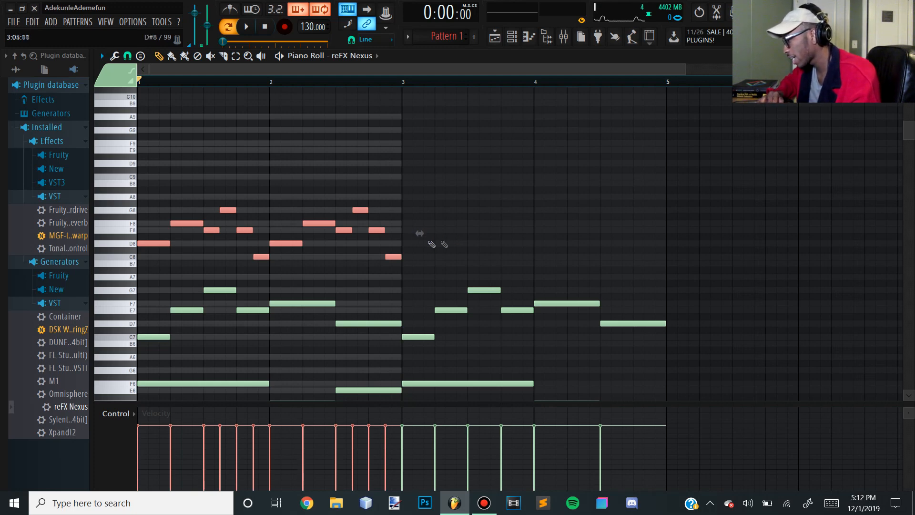
{"action": "mouse_move", "coordinate": [419, 233]}
{"action": "left_mouse_down"}
{"action": "mouse_move", "coordinate": [351, 184]}
{"action": "mouse_move", "coordinate": [451, 200]}
{"action": "mouse_move", "coordinate": [429, 174]}
{"action": "mouse_move", "coordinate": [492, 166]}
{"action": "mouse_move", "coordinate": [405, 171]}
{"action": "mouse_move", "coordinate": [387, 184]}
{"action": "mouse_move", "coordinate": [477, 172]}
{"action": "mouse_move", "coordinate": [615, 172]}
{"action": "mouse_move", "coordinate": [393, 180]}
{"action": "mouse_move", "coordinate": [402, 182]}
{"action": "left_mouse_up"}
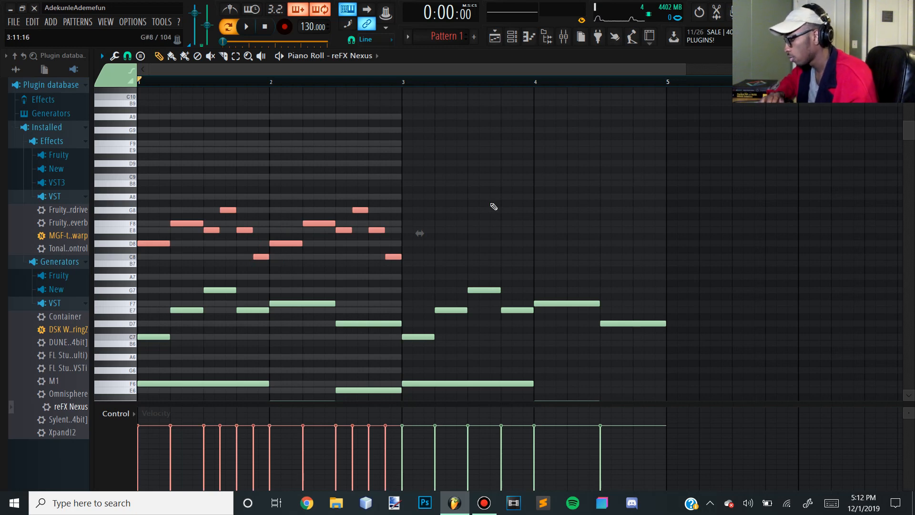
{"action": "key", "text": "ctrl+b"}
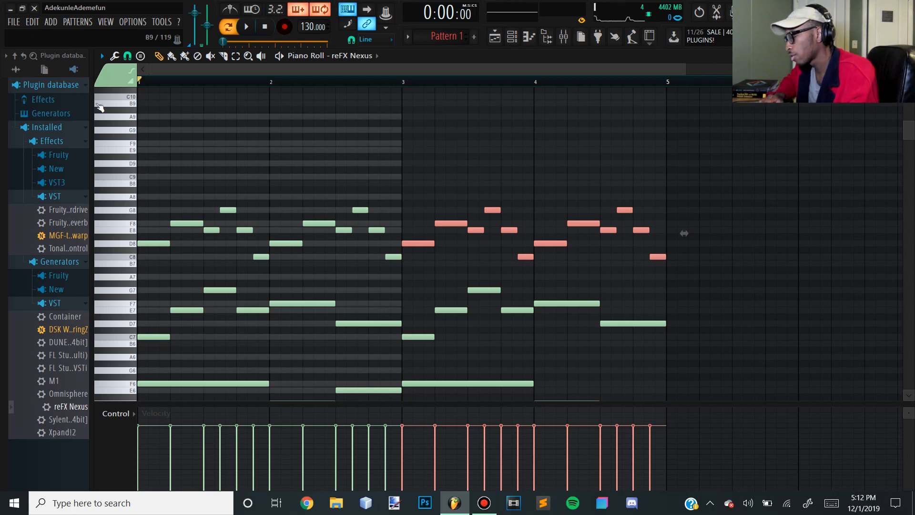
Step: Play the four-bar pattern with the compressed high notes, and zoom the note grid out horizontally to show bars 1 to 7
{"action": "key", "text": "space"}
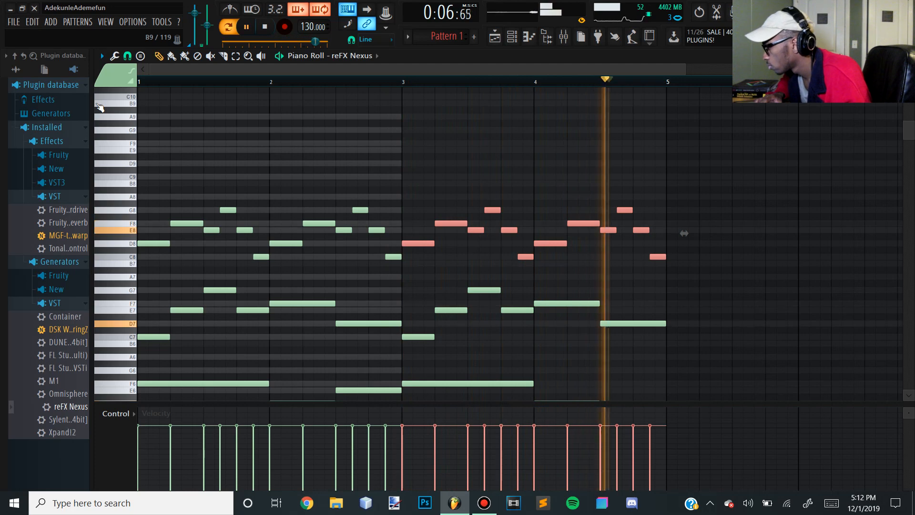
{"action": "key", "text": "space"}
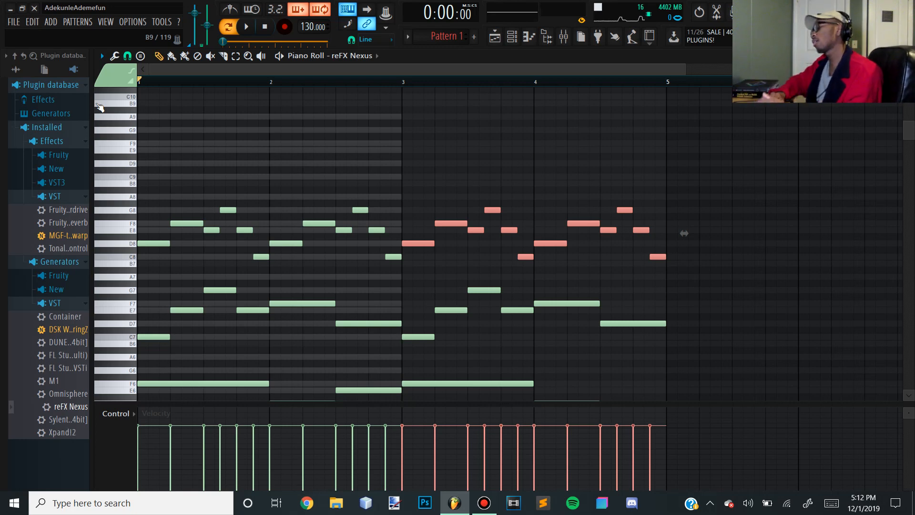
{"action": "scroll", "coordinate": [192, 73], "scroll_direction": "up", "scroll_amount": 5}
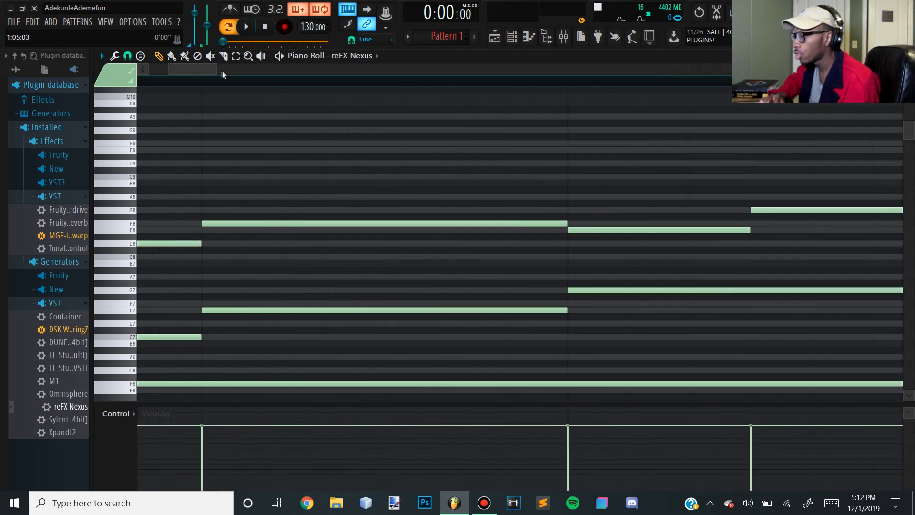
{"action": "left_click_drag", "start_coordinate": [437, 70], "coordinate": [51, 57]}
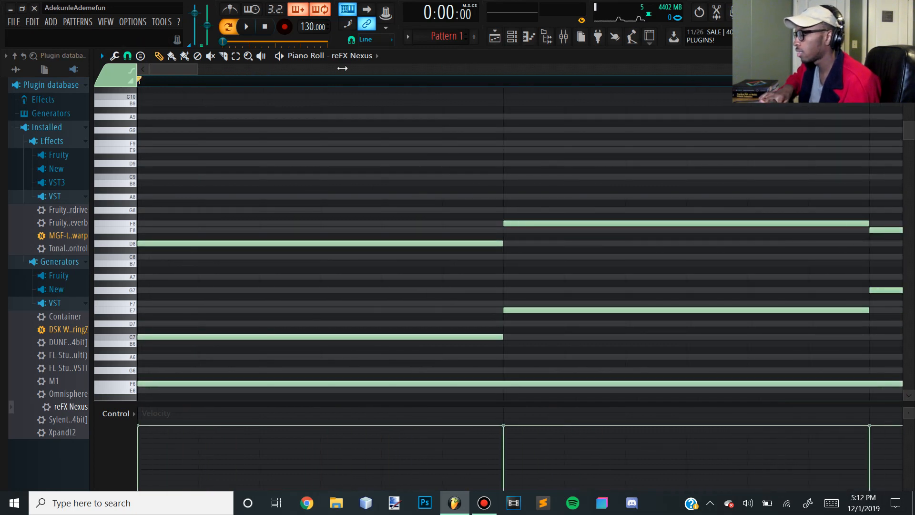
{"action": "left_click_drag", "start_coordinate": [342, 68], "coordinate": [691, 69]}
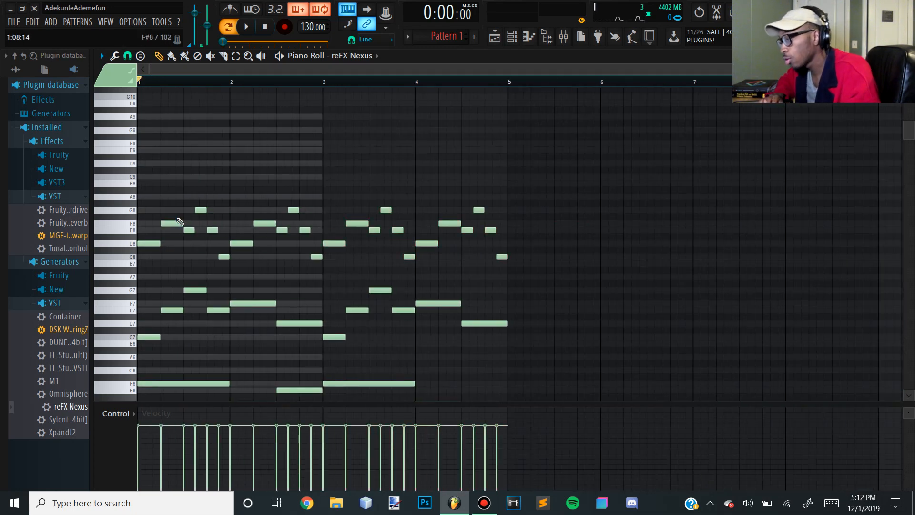